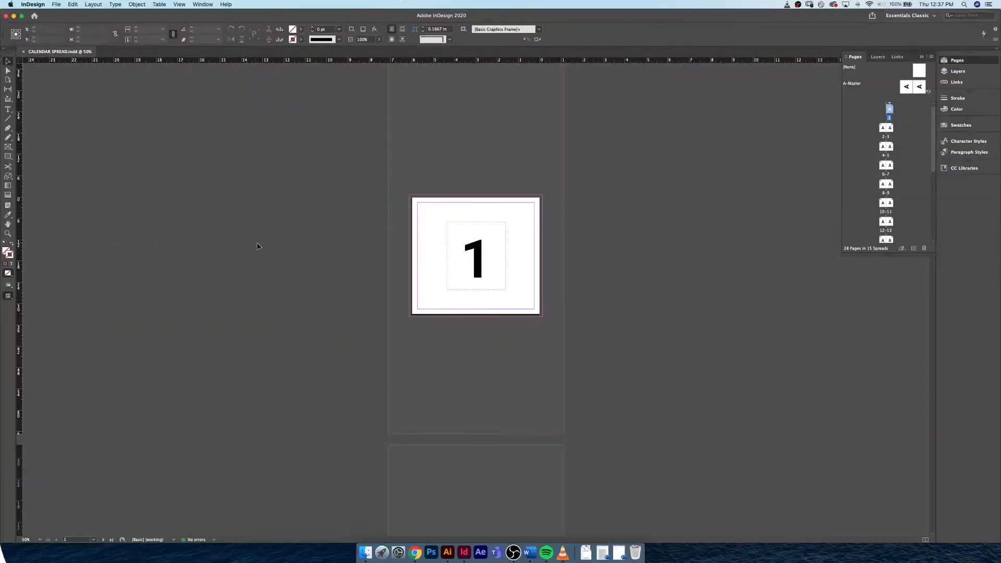
Step: Browse the example calendar's vertically stacked spreads, then return to page 1 zoomed out
{"action": "scroll", "coordinate": [257, 246], "scroll_direction": "down", "scroll_amount": 10}
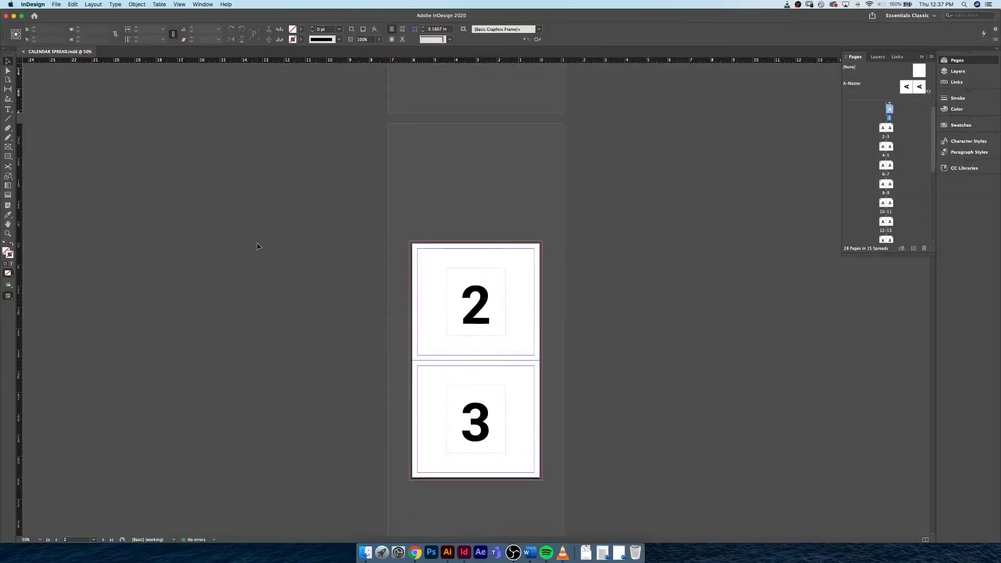
{"action": "scroll", "coordinate": [257, 247], "scroll_direction": "down", "scroll_amount": 4}
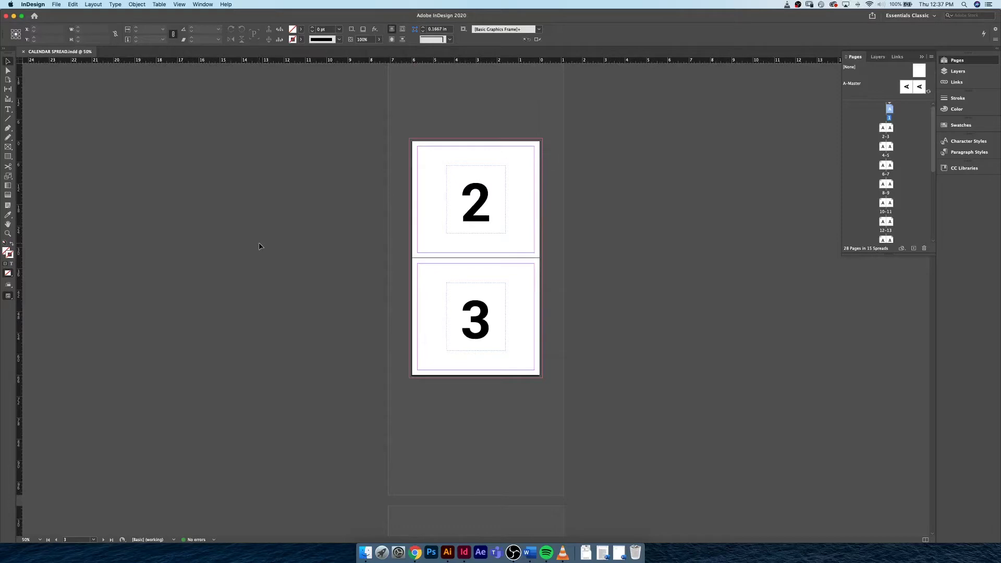
{"action": "scroll", "coordinate": [259, 246], "scroll_direction": "down", "scroll_amount": 14}
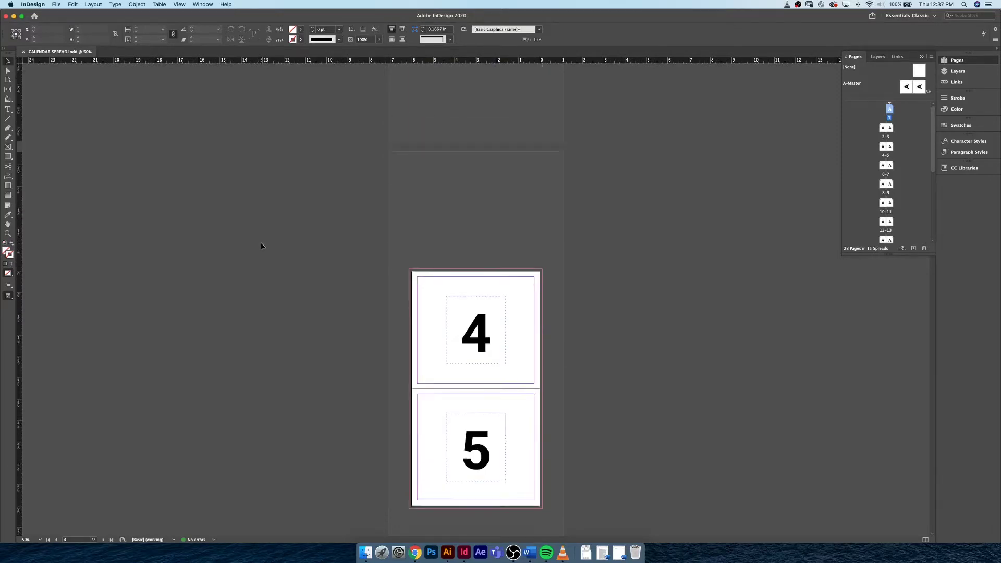
{"action": "scroll", "coordinate": [262, 246], "scroll_direction": "down", "scroll_amount": 5}
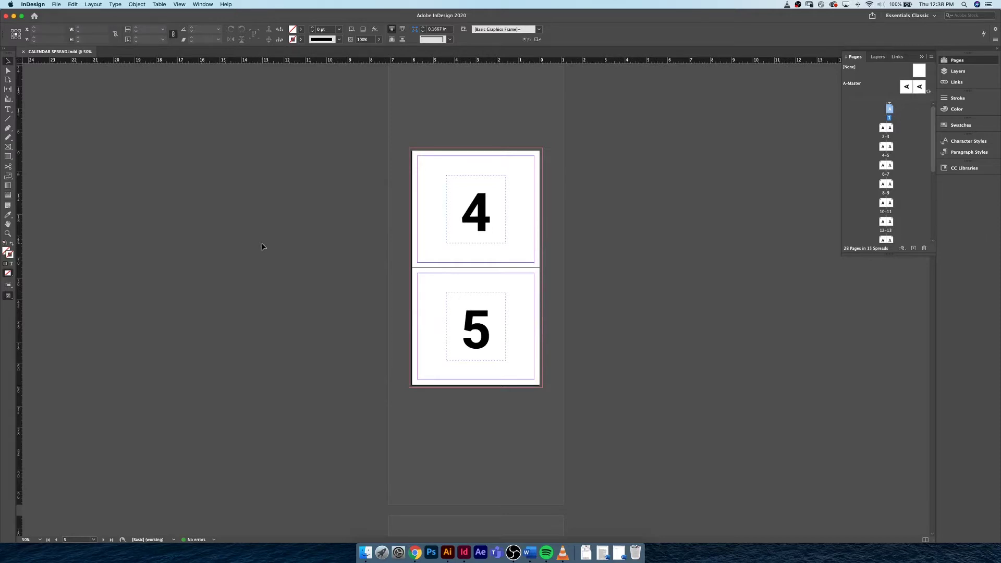
{"action": "scroll", "coordinate": [263, 246], "scroll_direction": "down", "scroll_amount": 16}
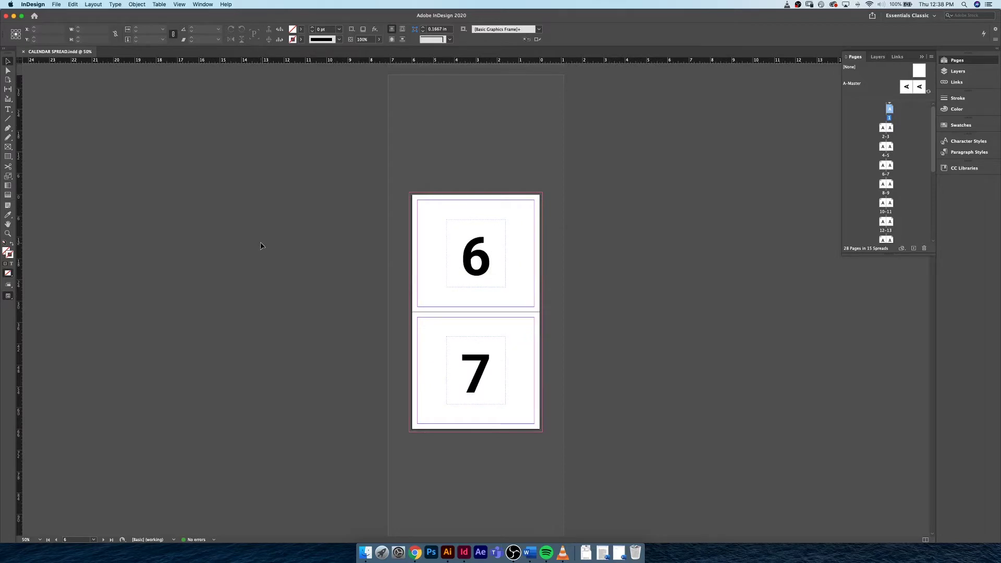
{"action": "double_click", "coordinate": [890, 110]}
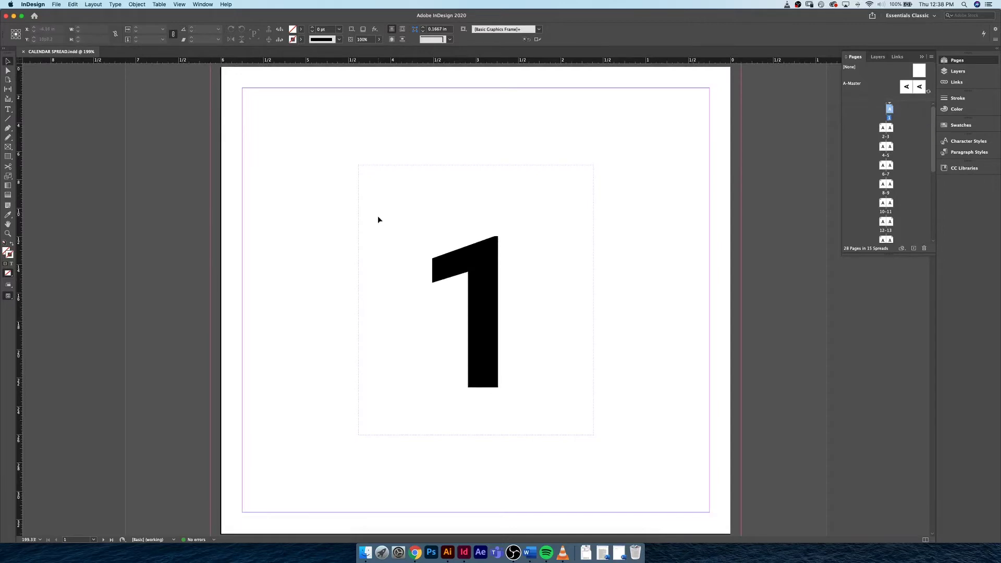
{"action": "key", "text": "super+minus"}
{"action": "key", "text": "super+minus"}
Step: Start a new document from File > New > Document
{"action": "left_click", "coordinate": [57, 4]}
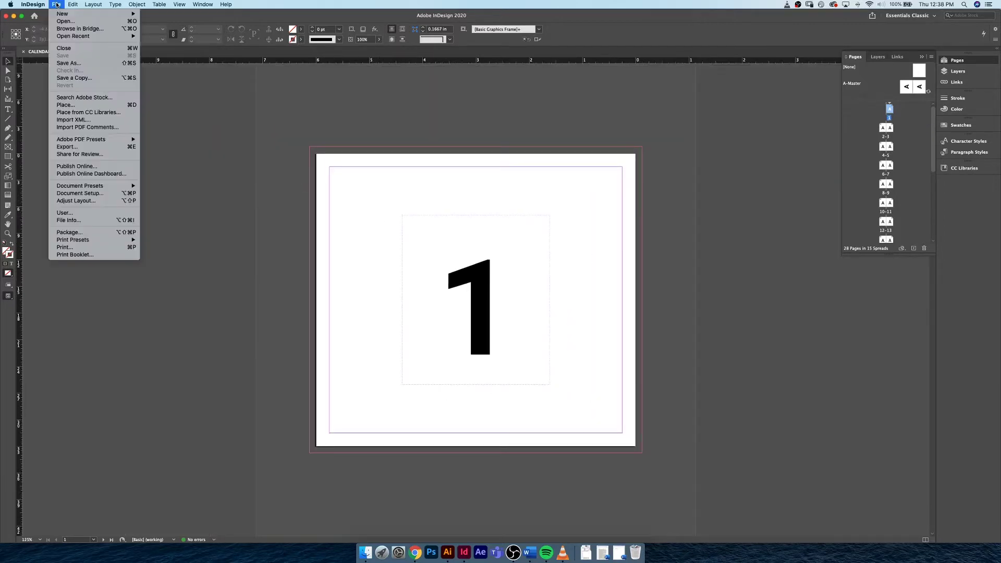
{"action": "mouse_move", "coordinate": [61, 16]}
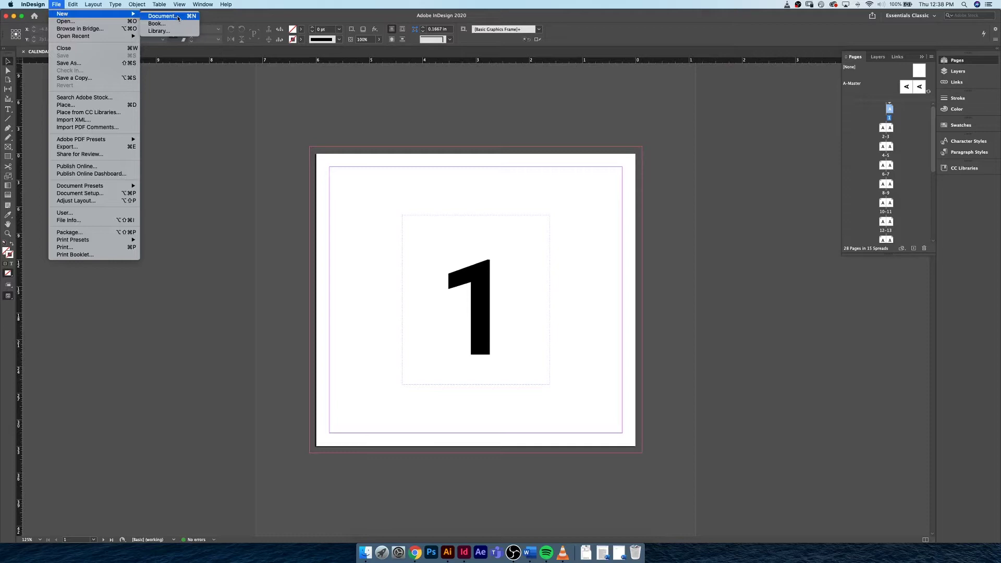
{"action": "left_click", "coordinate": [163, 16]}
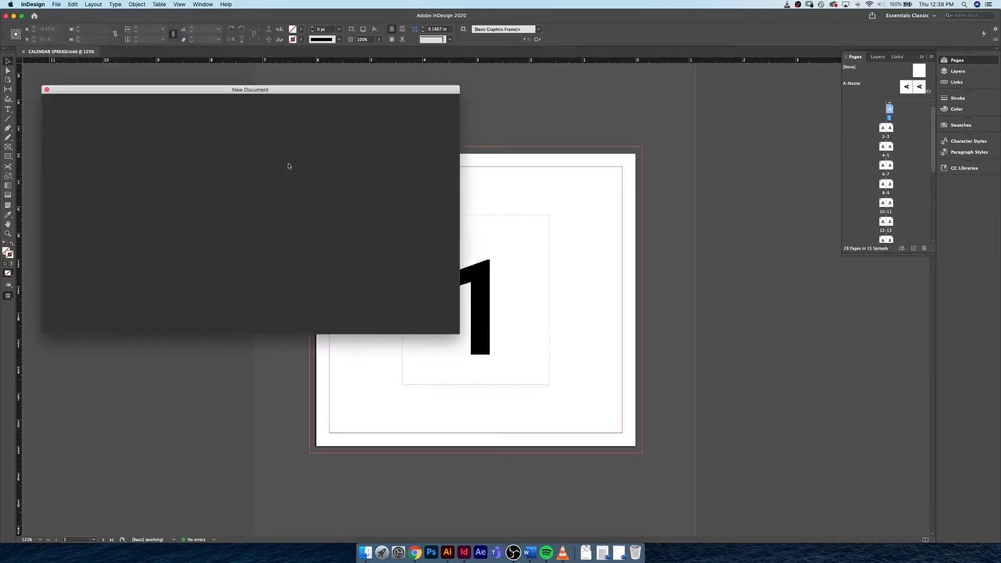
Step: Name the new document preset 'Calendar' and switch its units to Inches (5.5 x 6 in)
{"action": "key", "text": "Return"}
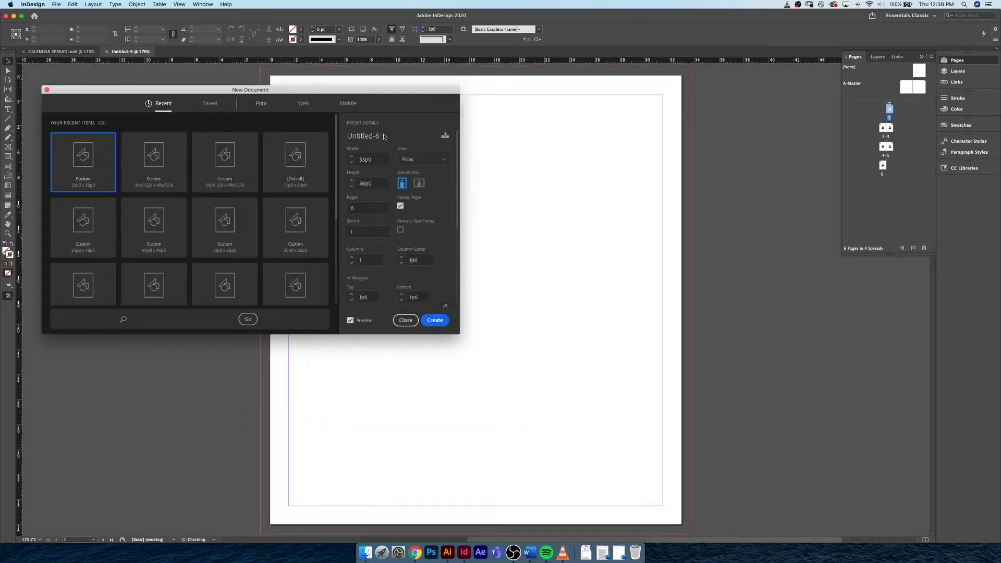
{"action": "left_click", "coordinate": [401, 136]}
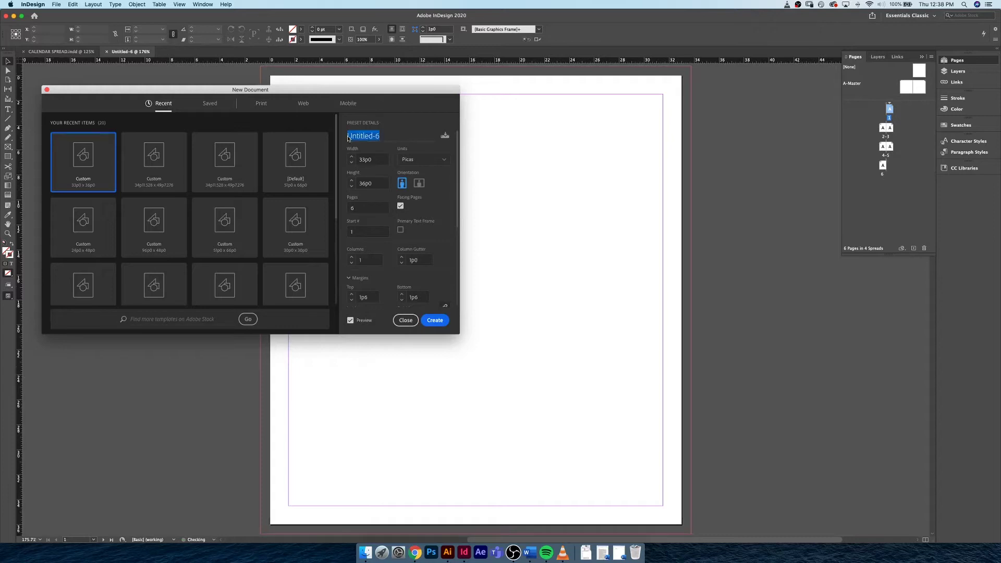
{"action": "type", "text": "Calend"}
{"action": "key", "text": "super+a"}
{"action": "key", "text": "BackSpace"}
{"action": "type", "text": "Calendar"}
{"action": "left_click", "coordinate": [420, 160]}
{"action": "left_click", "coordinate": [415, 200]}
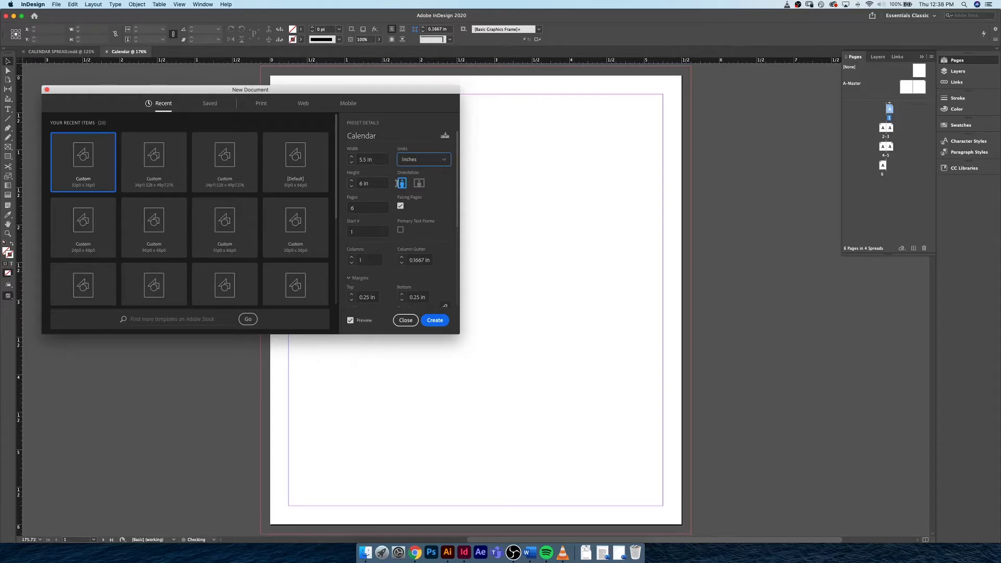
Step: Review the margin, bleed and slug details, then create the 6-page facing-page Calendar document
{"action": "scroll", "coordinate": [457, 172], "scroll_direction": "down", "scroll_amount": 2}
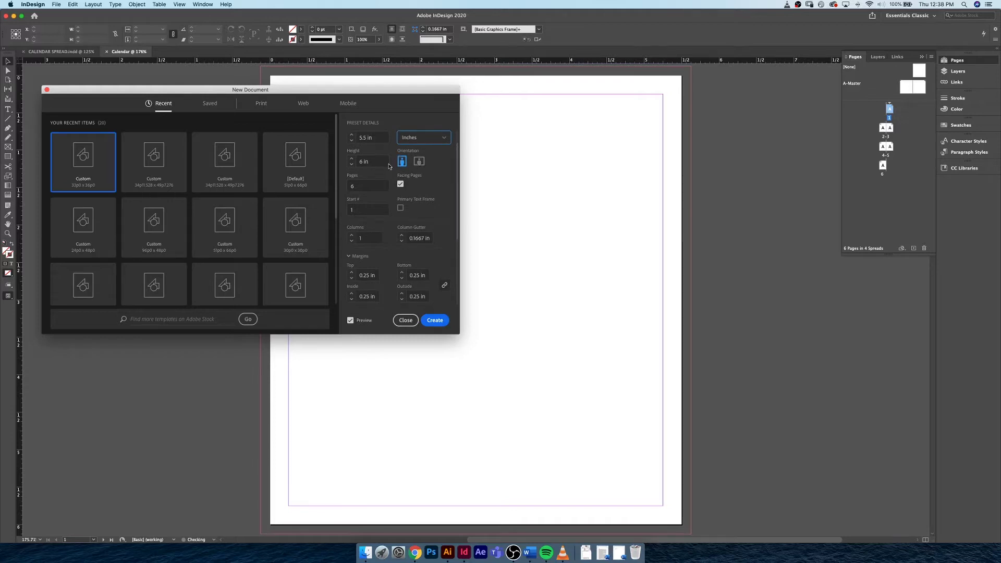
{"action": "scroll", "coordinate": [365, 156], "scroll_direction": "down", "scroll_amount": 4}
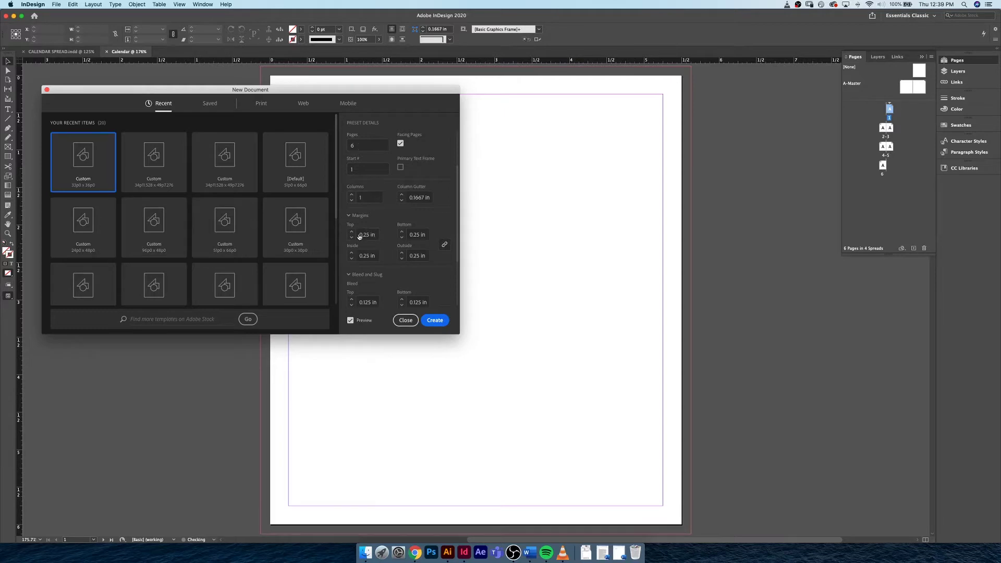
{"action": "scroll", "coordinate": [371, 237], "scroll_direction": "down", "scroll_amount": 3}
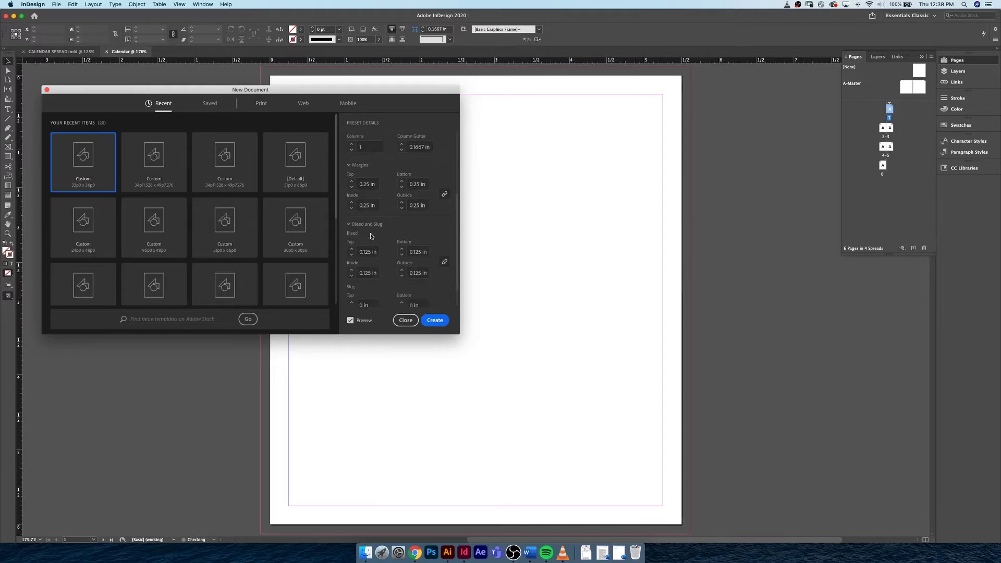
{"action": "scroll", "coordinate": [369, 245], "scroll_direction": "down", "scroll_amount": 2}
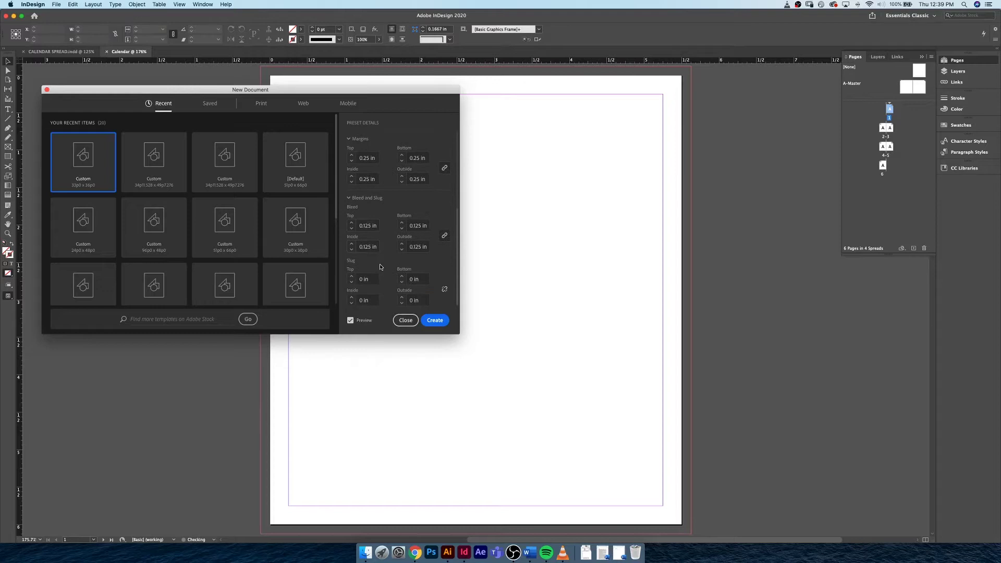
{"action": "left_click", "coordinate": [435, 321]}
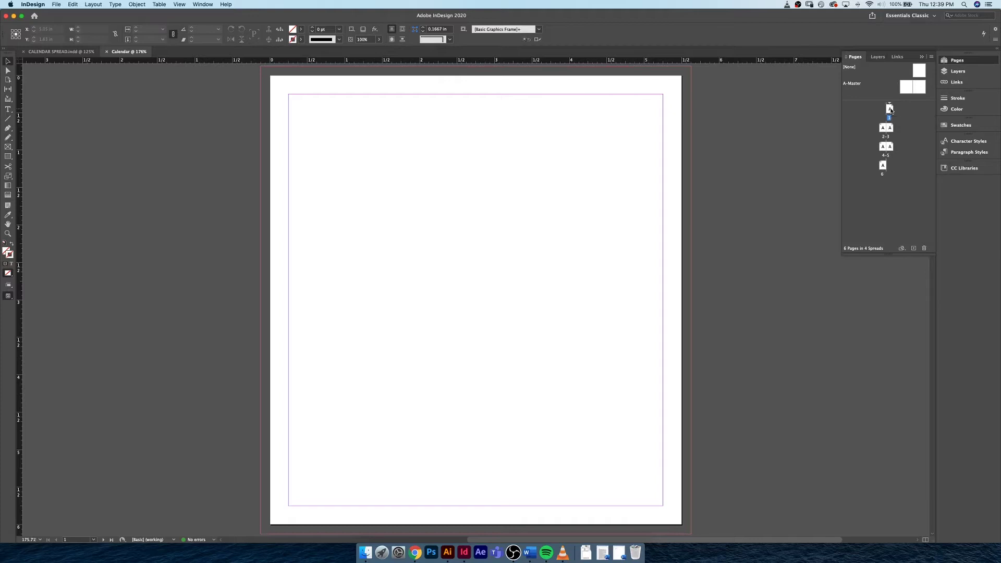
Step: Show the pages 2–3 spread at 125% zoom, centred in the window
{"action": "double_click", "coordinate": [882, 128]}
{"action": "key", "text": "super+minus"}
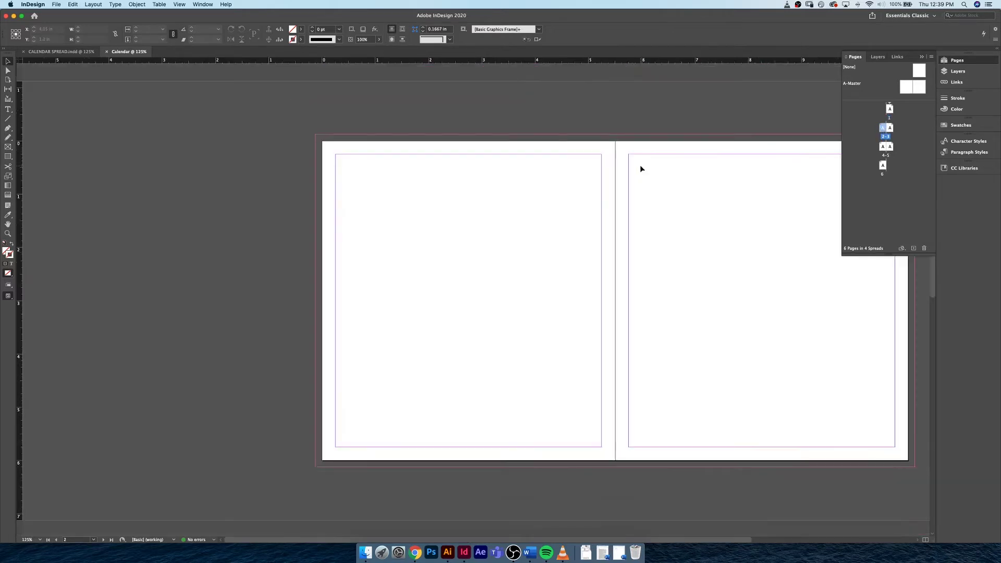
{"action": "left_click_drag", "start_coordinate": [671, 190], "coordinate": [511, 183]}
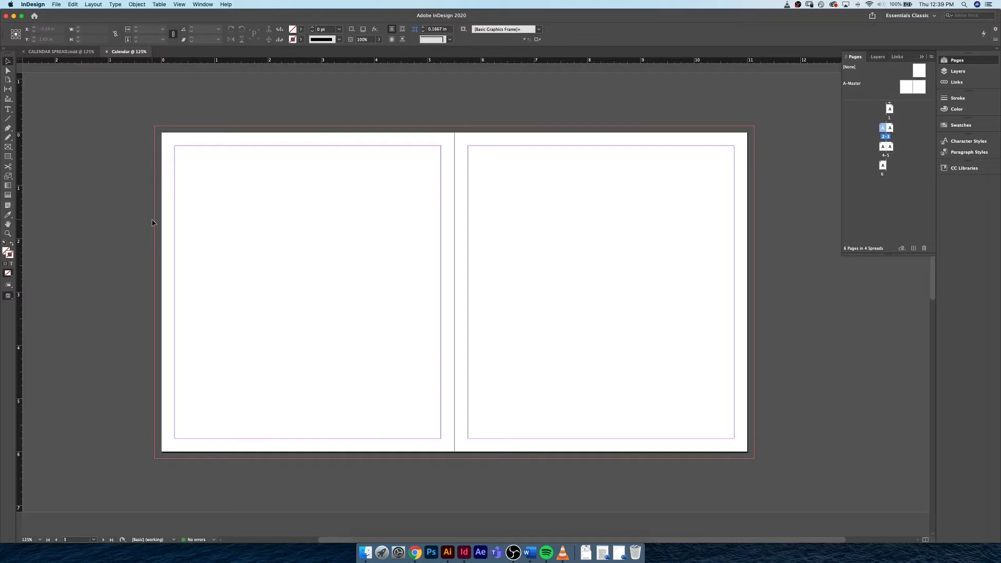
Step: Draw a rectangle frame filling the margins of each page in the spread
{"action": "left_click", "coordinate": [8, 147]}
{"action": "left_click_drag", "start_coordinate": [175, 147], "coordinate": [441, 439]}
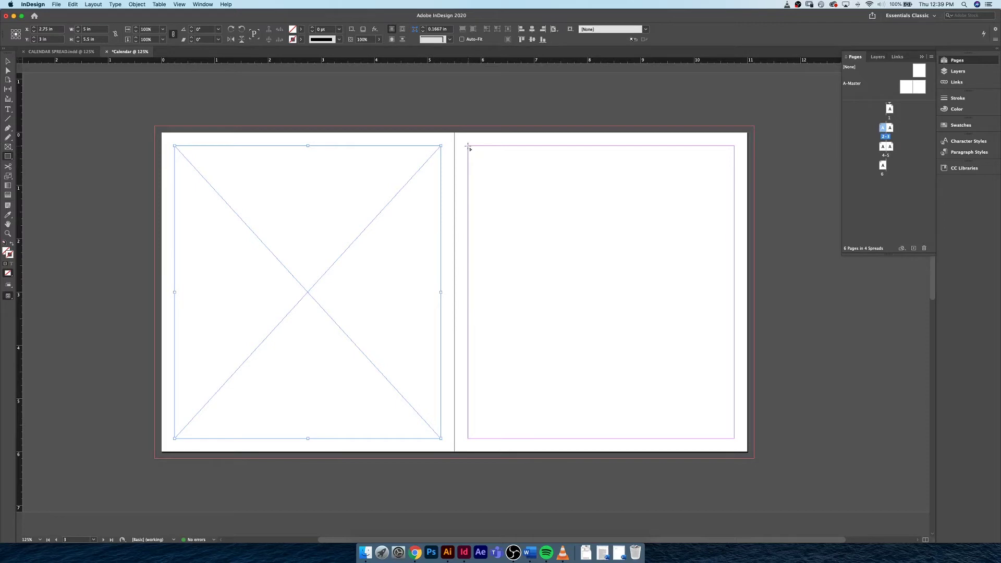
{"action": "left_click_drag", "start_coordinate": [468, 146], "coordinate": [734, 438]}
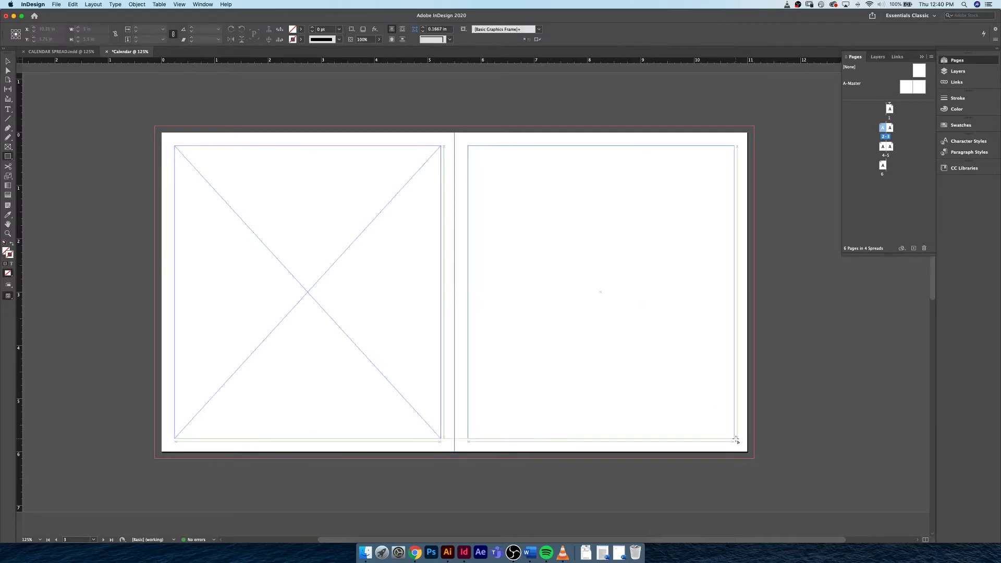
Step: Give the right page's frame a 6 pt C=100 cyan stroke, then deselect it
{"action": "left_click", "coordinate": [301, 39]}
{"action": "key", "text": "Down"}
{"action": "key", "text": "Down"}
{"action": "key", "text": "Down"}
{"action": "key", "text": "Down"}
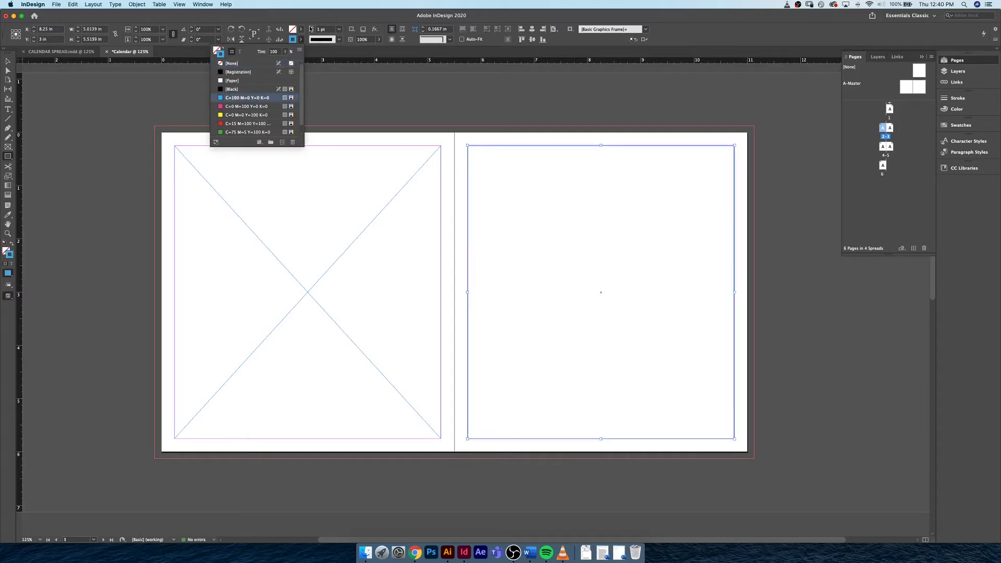
{"action": "key", "text": "Return"}
{"action": "left_click", "coordinate": [312, 27]}
{"action": "left_click", "coordinate": [312, 27]}
{"action": "left_click", "coordinate": [312, 27]}
{"action": "left_click", "coordinate": [311, 27]}
{"action": "left_click", "coordinate": [312, 27]}
{"action": "left_click", "coordinate": [312, 27]}
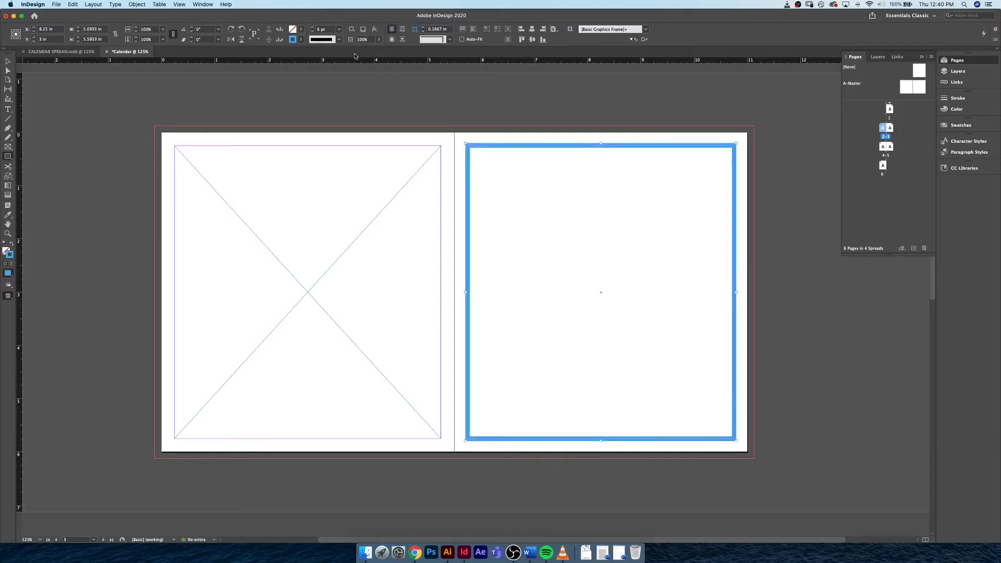
{"action": "left_click", "coordinate": [93, 131]}
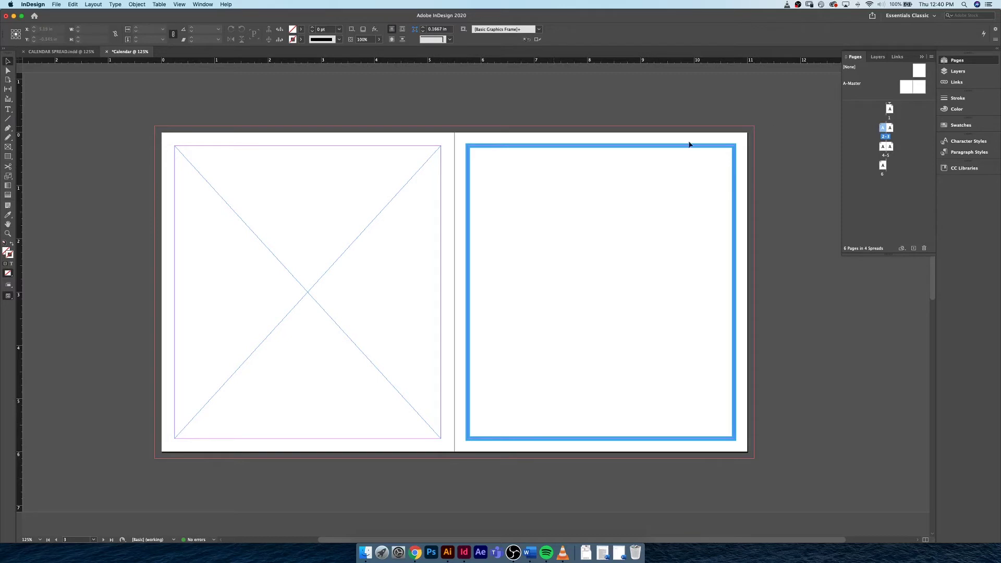
Step: Rotate the spread view of all pages 90° clockwise and zoom out to 75%
{"action": "left_click", "coordinate": [889, 110]}
{"action": "left_click", "coordinate": [884, 165], "text": "shift"}
{"action": "left_click", "coordinate": [932, 57]}
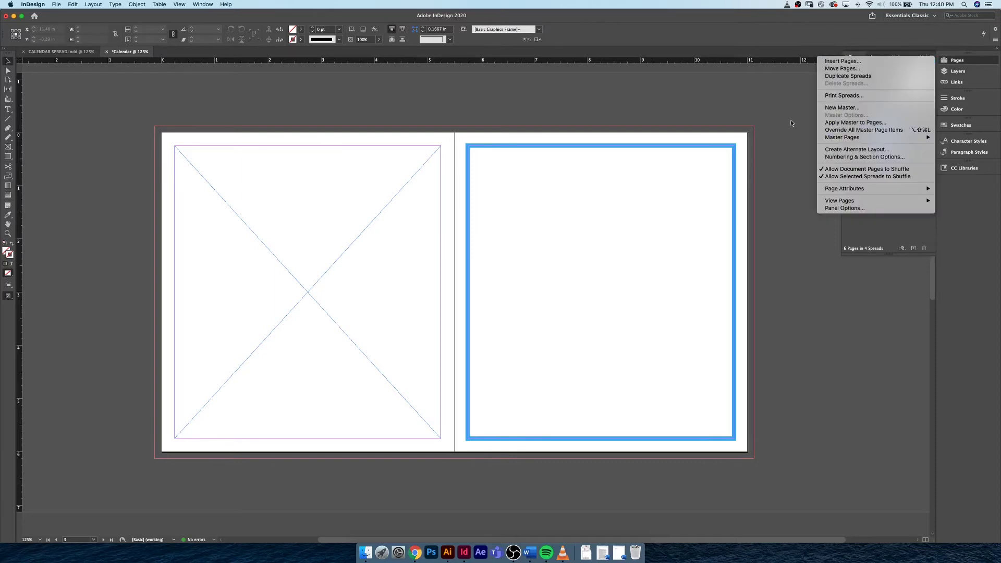
{"action": "mouse_move", "coordinate": [845, 190]}
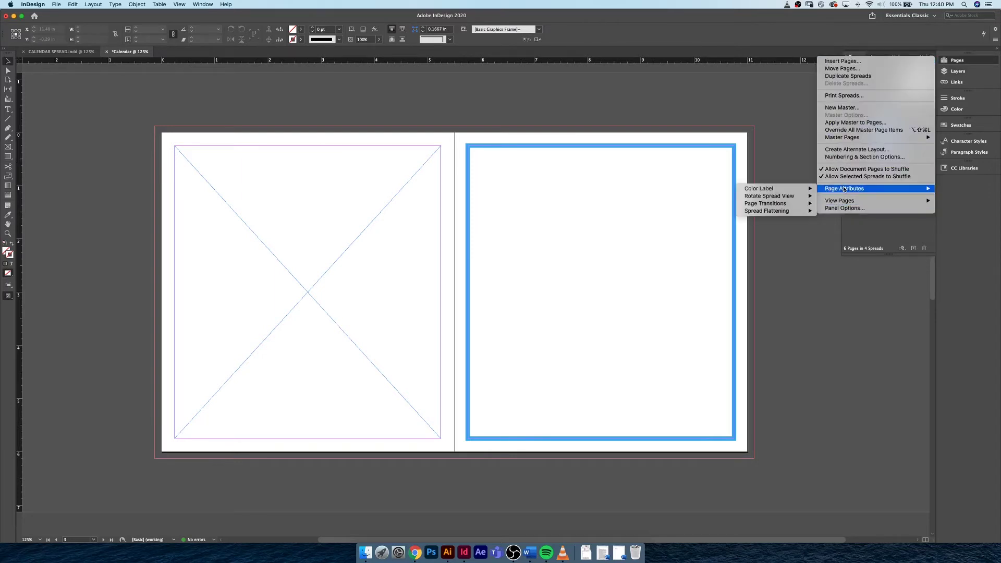
{"action": "mouse_move", "coordinate": [772, 196]}
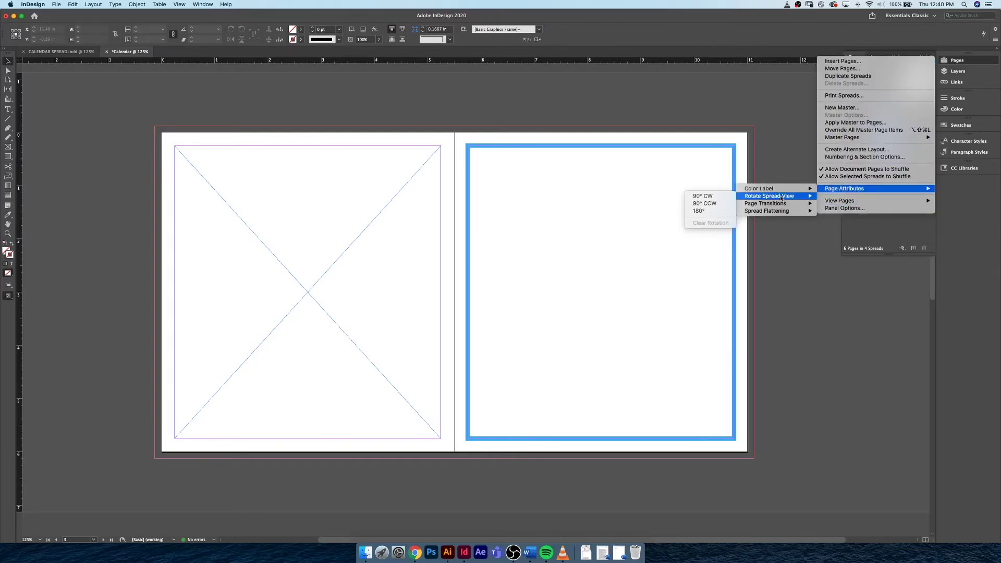
{"action": "left_click", "coordinate": [701, 197]}
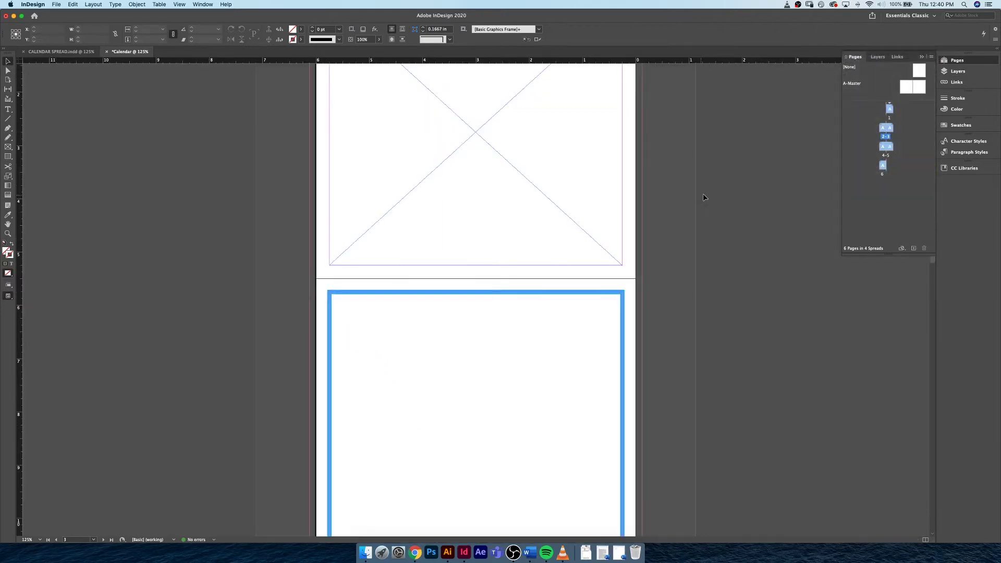
{"action": "key", "text": "super+minus"}
{"action": "key", "text": "super+minus"}
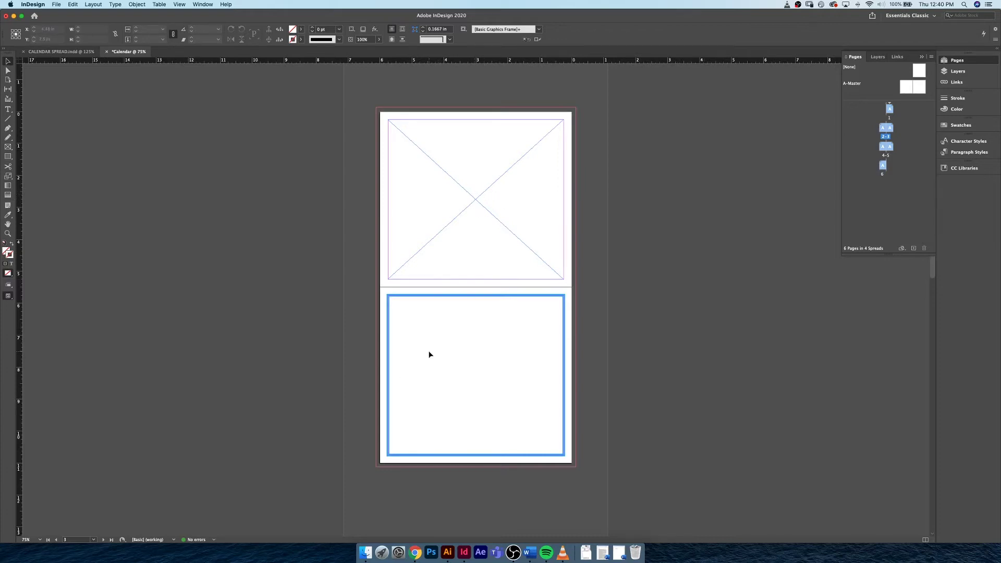
Step: On A-Master at 100%, draw a text frame on the left page holding the current page number marker
{"action": "left_click", "coordinate": [907, 91]}
{"action": "double_click", "coordinate": [908, 89]}
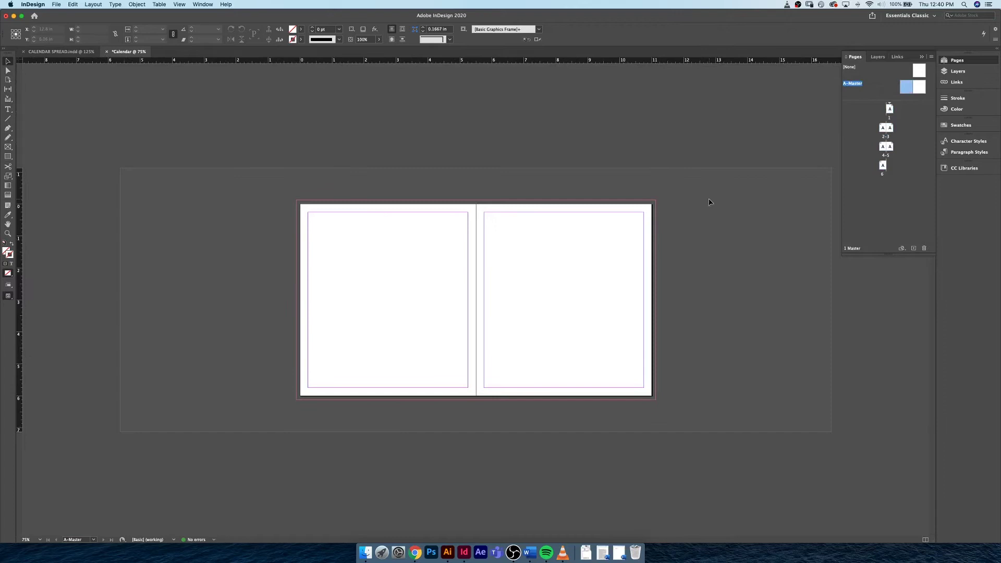
{"action": "key", "text": "super+equal"}
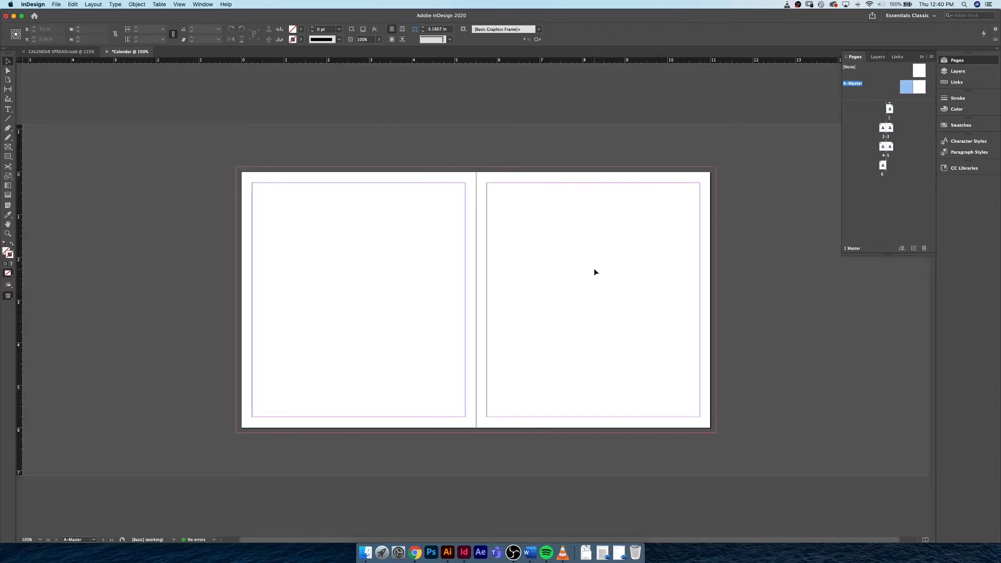
{"action": "key", "text": "t"}
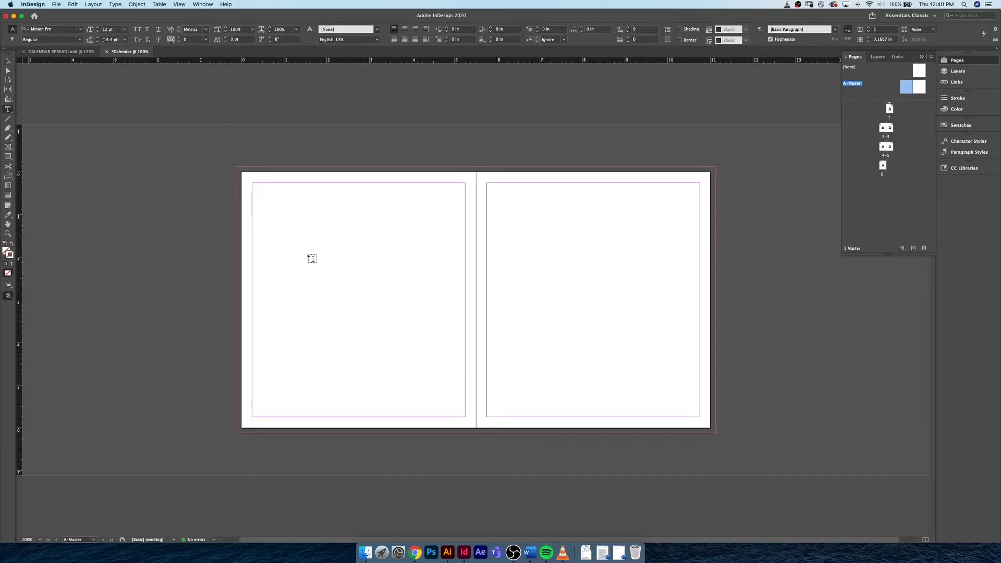
{"action": "left_click_drag", "start_coordinate": [306, 245], "coordinate": [418, 360]}
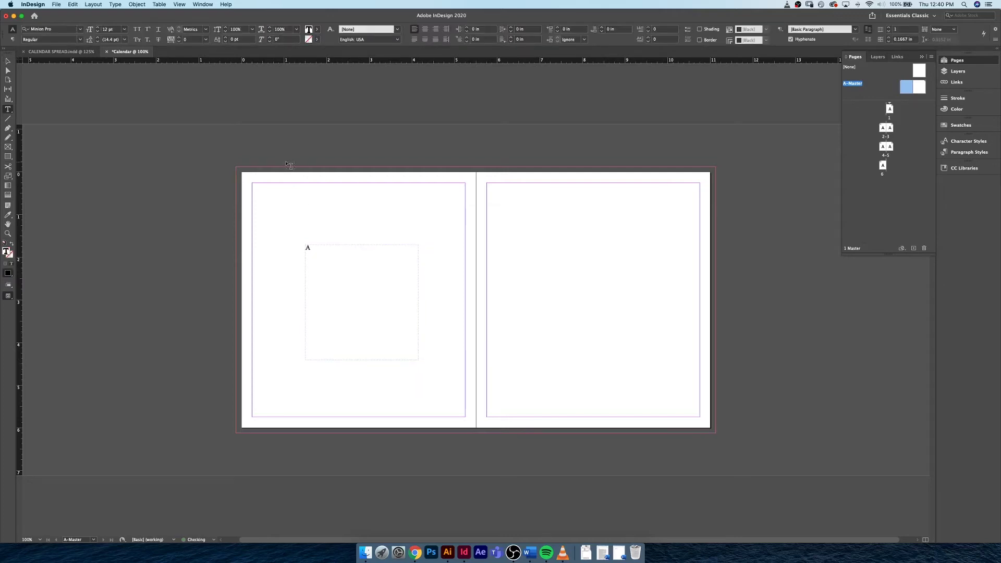
{"action": "type", "text": "A"}
{"action": "key", "text": "super+a"}
Step: Set the page number to 80 pt, centre it, and duplicate its frame onto the right master page
{"action": "left_click", "coordinate": [108, 31]}
{"action": "type", "text": "80"}
{"action": "key", "text": "Return"}
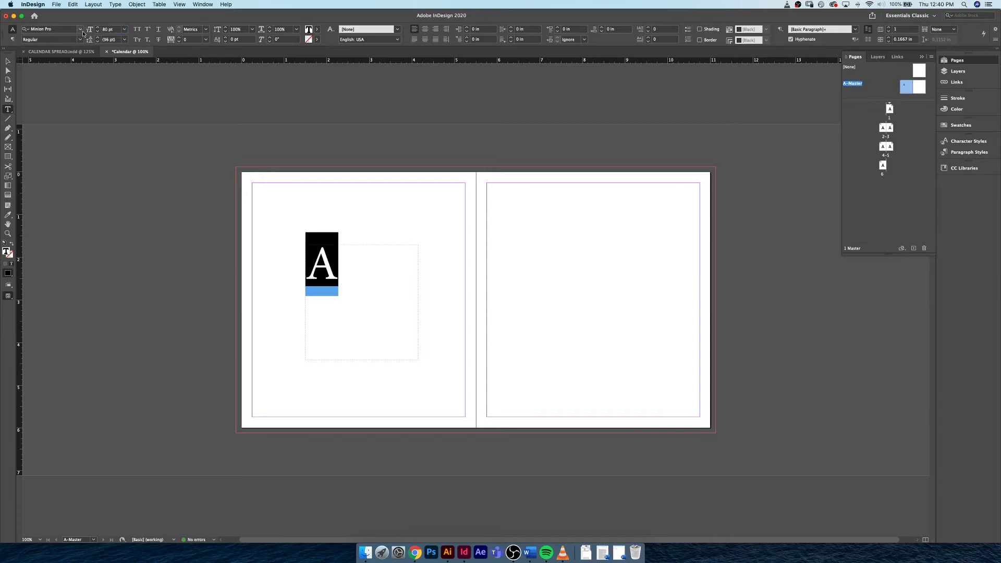
{"action": "left_click", "coordinate": [424, 32]}
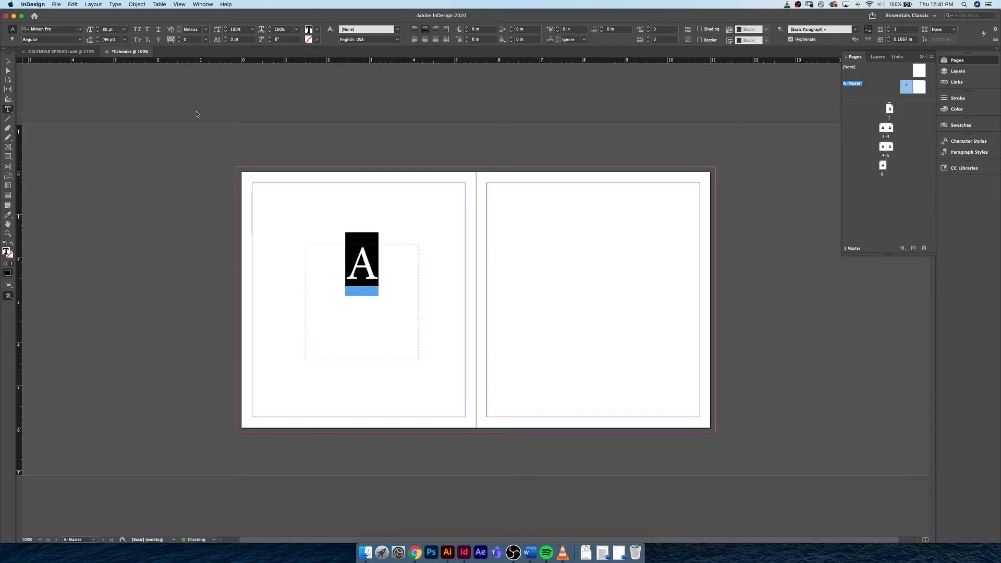
{"action": "left_click", "coordinate": [7, 61]}
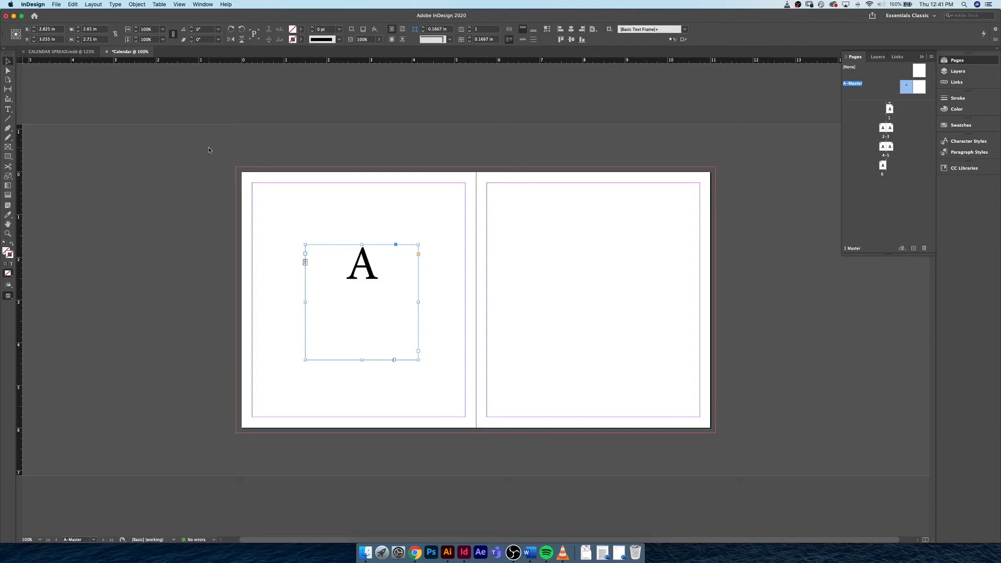
{"action": "left_click", "coordinate": [500, 271]}
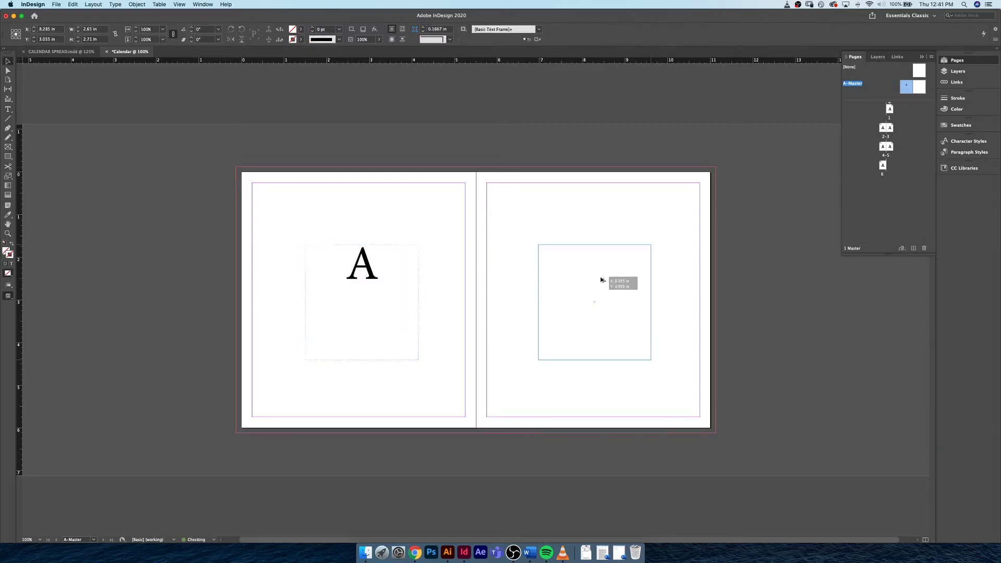
{"action": "left_click_drag", "start_coordinate": [601, 280], "coordinate": [597, 277]}
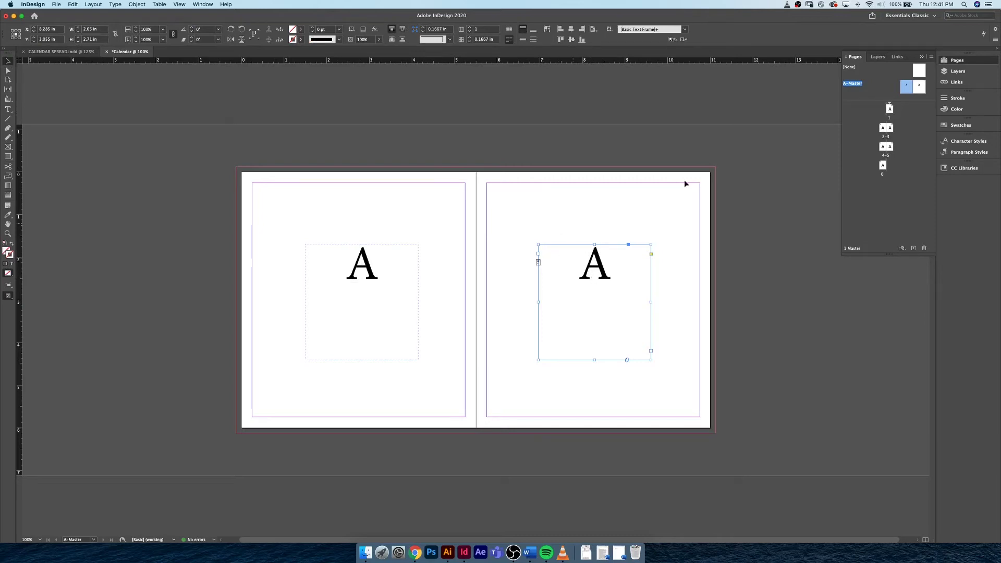
Step: Check page 2, where the master page number appears sideways
{"action": "double_click", "coordinate": [883, 128]}
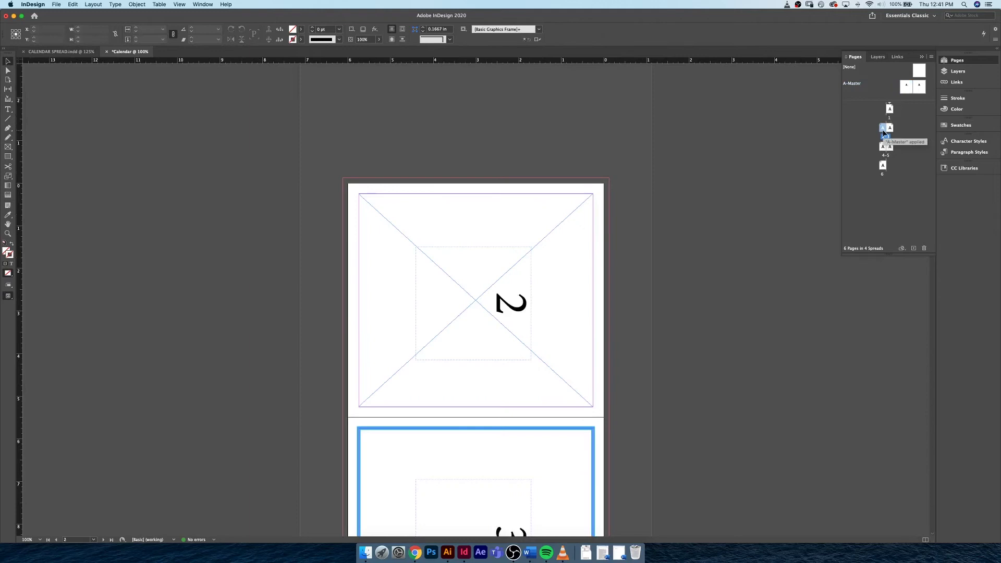
{"action": "scroll", "coordinate": [596, 307], "scroll_direction": "down", "scroll_amount": 10}
{"action": "scroll", "coordinate": [595, 306], "scroll_direction": "up", "scroll_amount": 3}
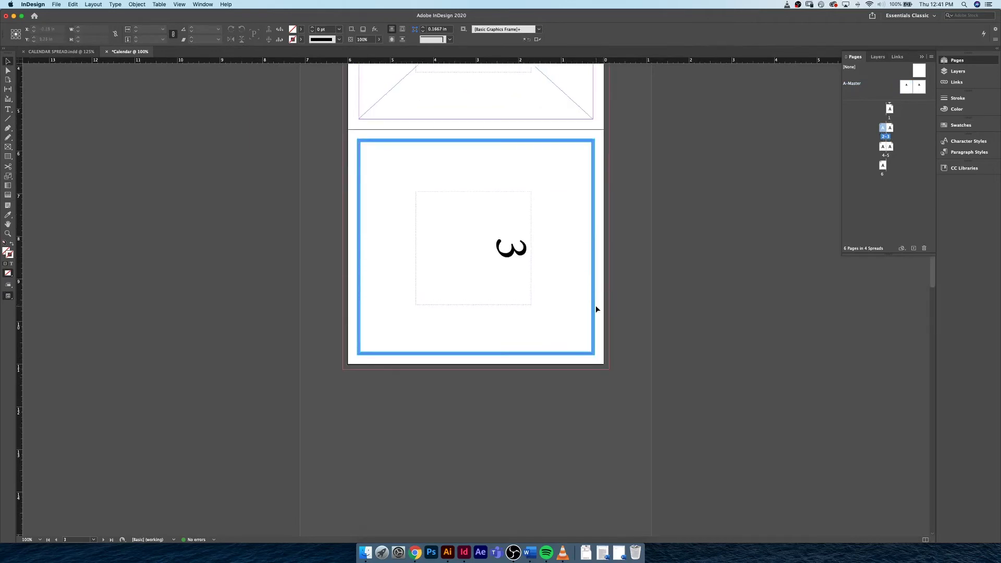
{"action": "scroll", "coordinate": [596, 309], "scroll_direction": "up", "scroll_amount": 4}
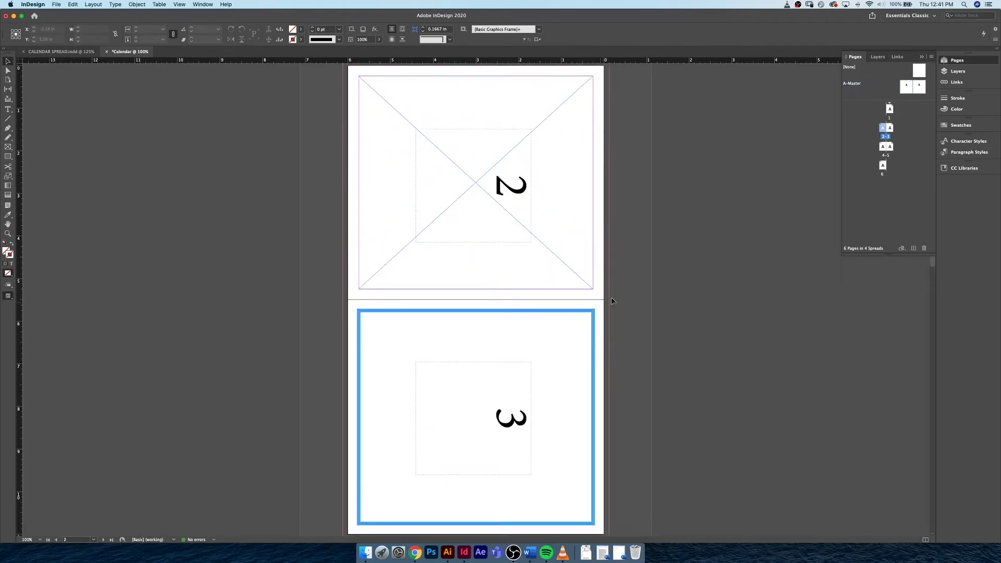
Step: Rotate the A-Master spread view 90° clockwise
{"action": "left_click", "coordinate": [907, 91]}
{"action": "right_click", "coordinate": [919, 87]}
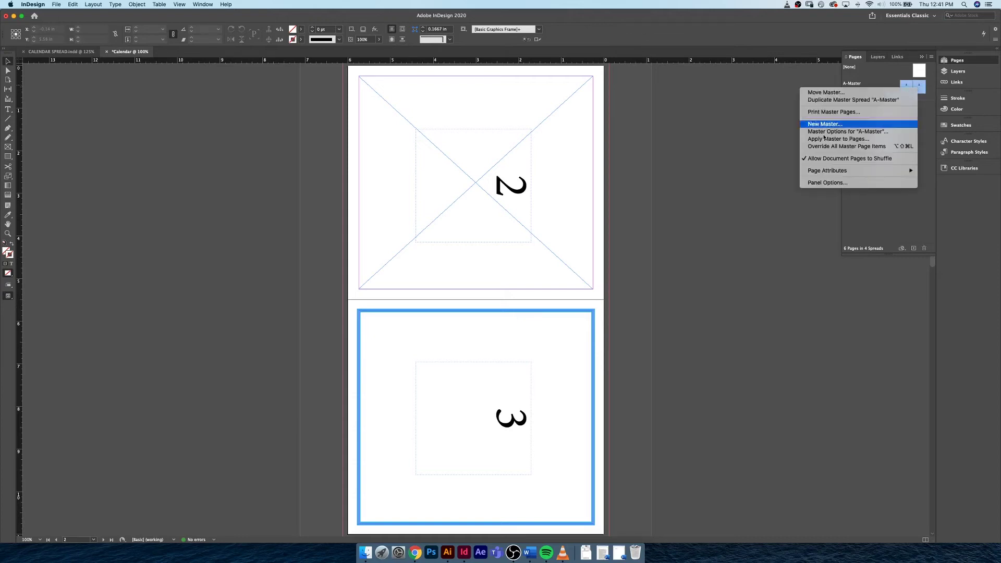
{"action": "mouse_move", "coordinate": [816, 170]}
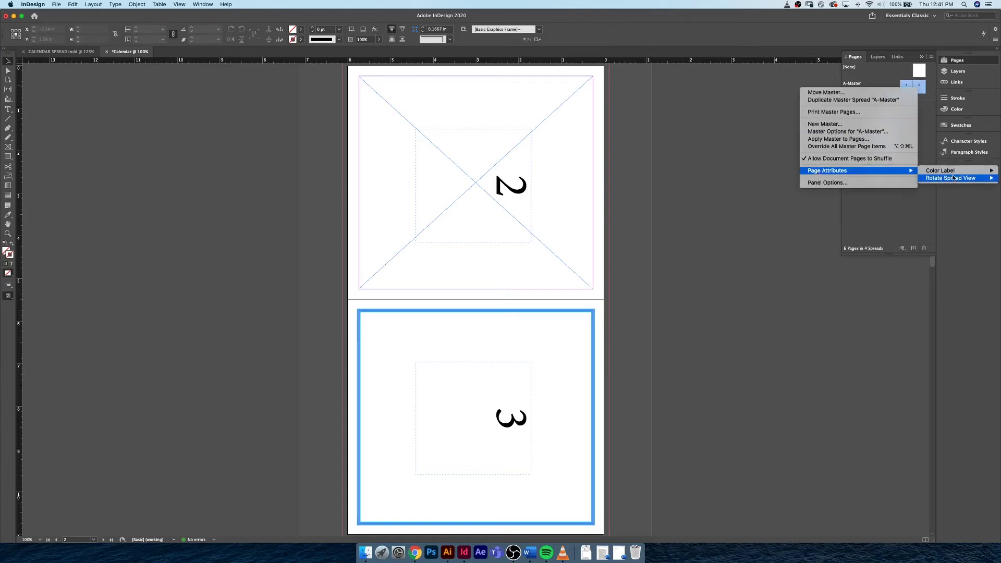
{"action": "mouse_move", "coordinate": [954, 170]}
{"action": "left_click", "coordinate": [899, 180]}
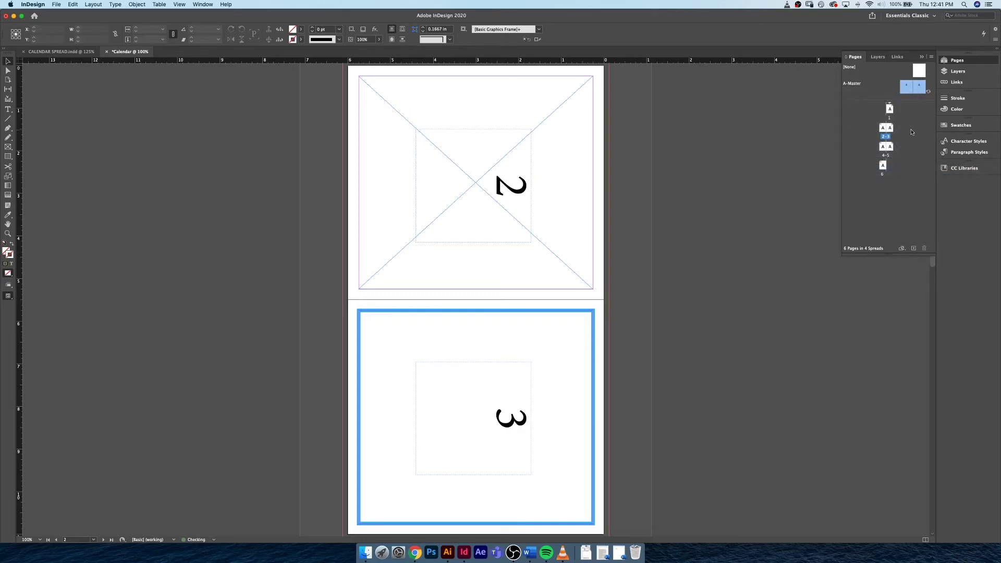
Step: On the rotated A-Master, rotate the lower page's number frame from -90° back to 0°
{"action": "double_click", "coordinate": [910, 91]}
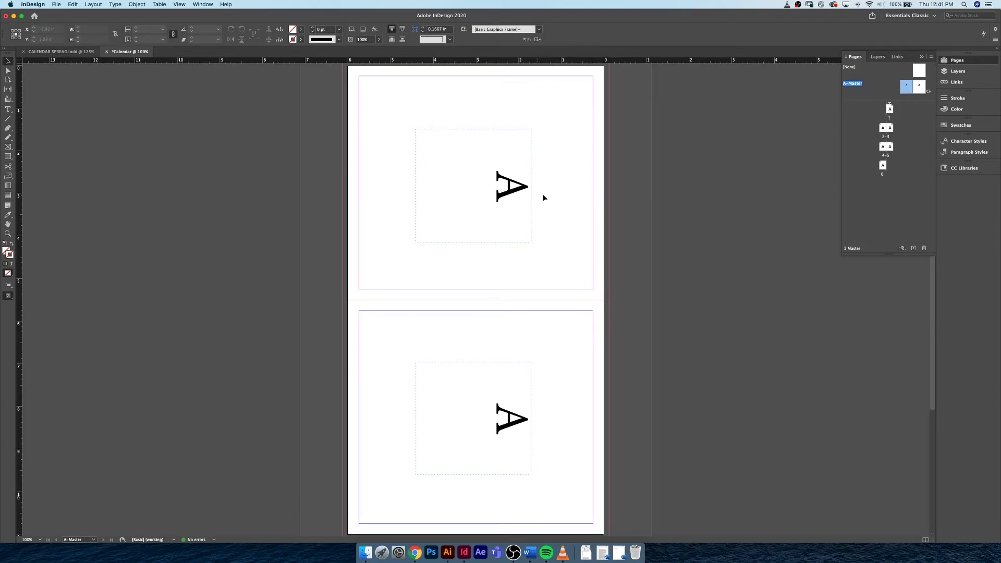
{"action": "left_click_drag", "start_coordinate": [549, 186], "coordinate": [461, 281]}
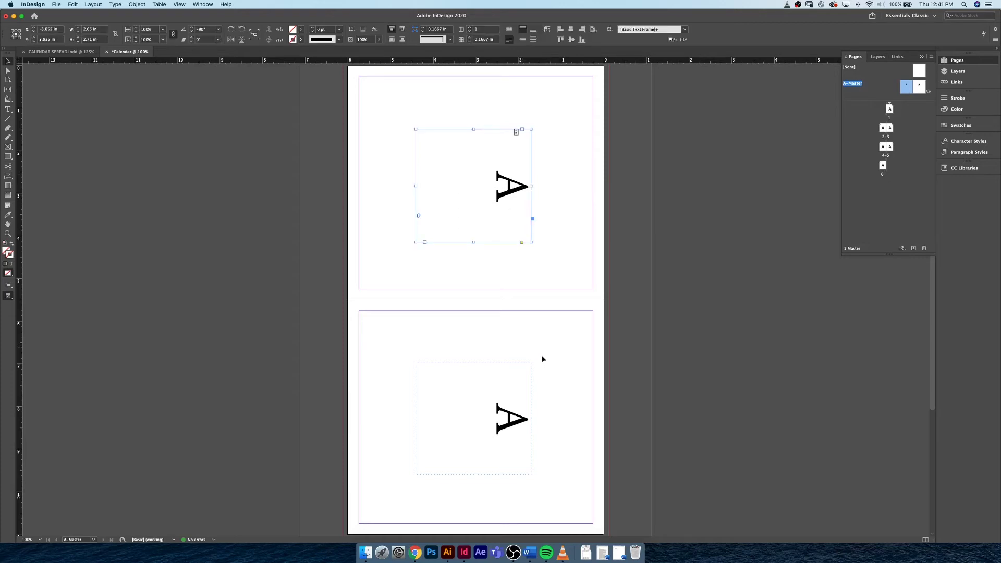
{"action": "left_click_drag", "start_coordinate": [542, 357], "coordinate": [474, 415]}
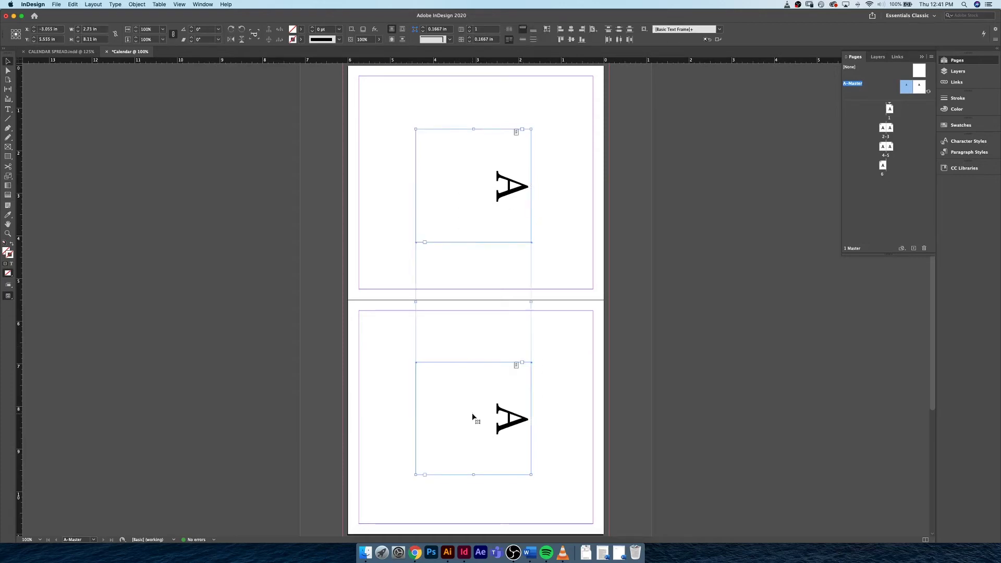
{"action": "left_click", "coordinate": [567, 361]}
{"action": "left_click_drag", "start_coordinate": [549, 357], "coordinate": [532, 477]}
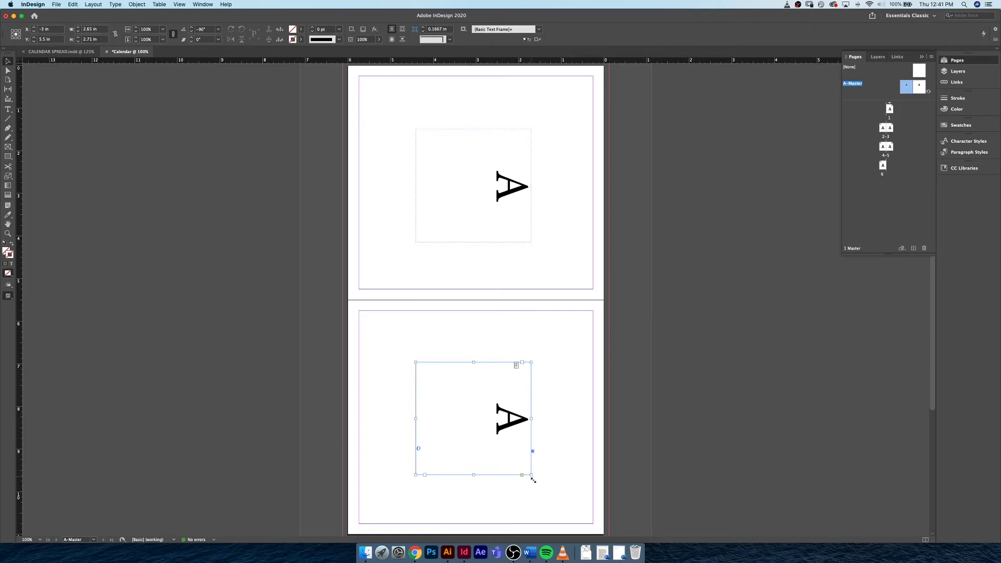
{"action": "left_click_drag", "start_coordinate": [571, 382], "coordinate": [555, 363]}
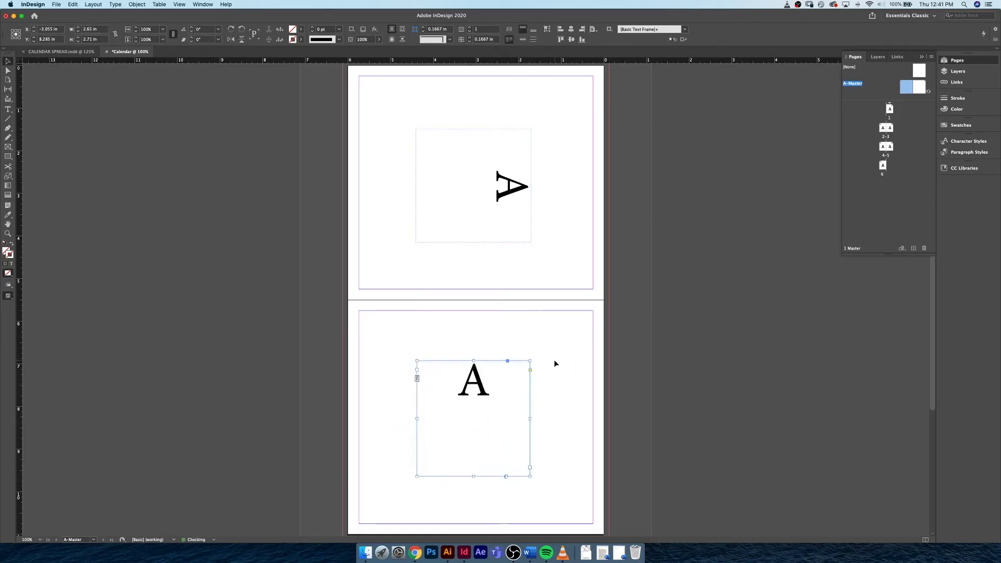
Step: Rotate the upper number frame to 0° as well, then check the pages 2–3 spread
{"action": "left_click", "coordinate": [533, 244]}
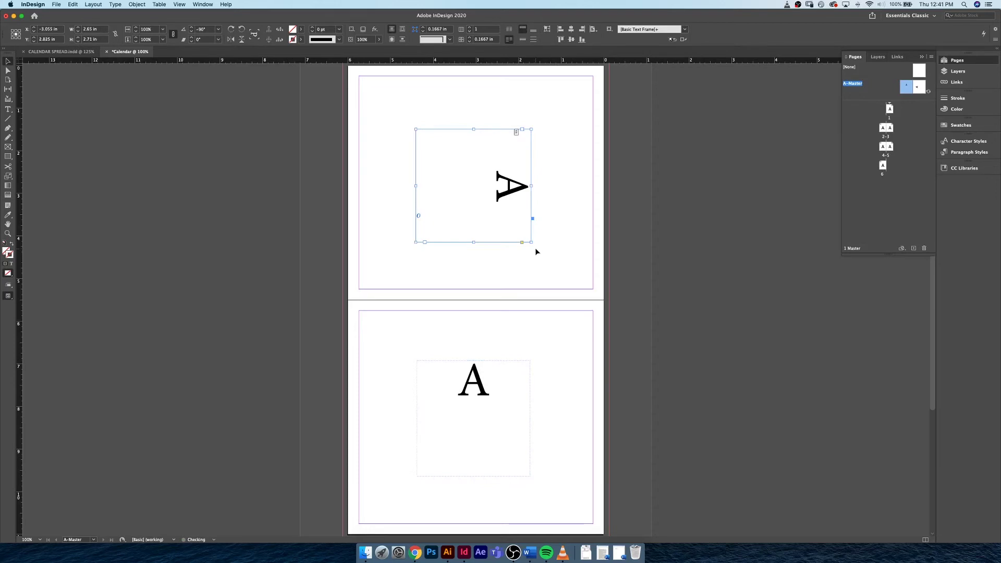
{"action": "left_click_drag", "start_coordinate": [576, 162], "coordinate": [556, 135]}
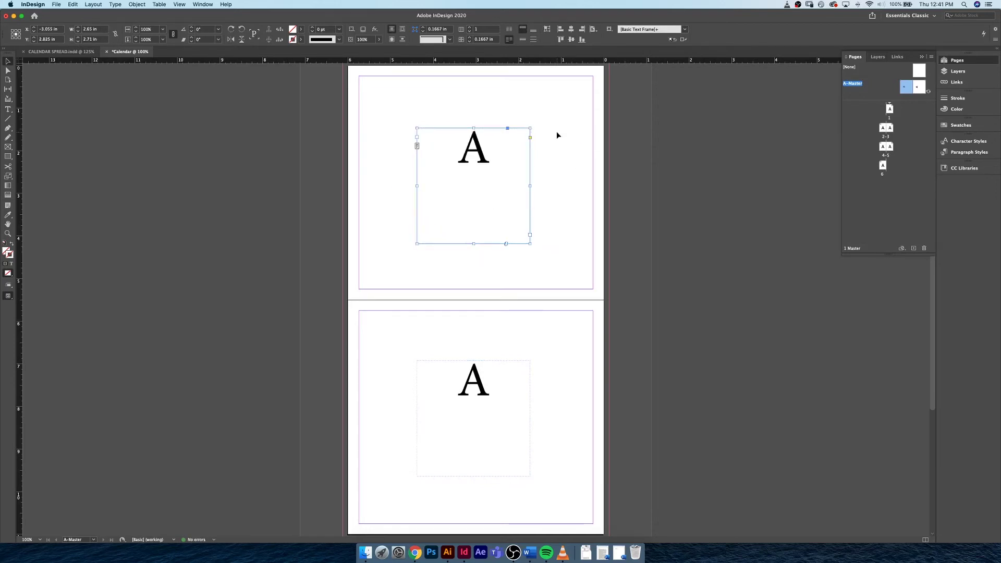
{"action": "left_click", "coordinate": [567, 191]}
{"action": "double_click", "coordinate": [883, 127]}
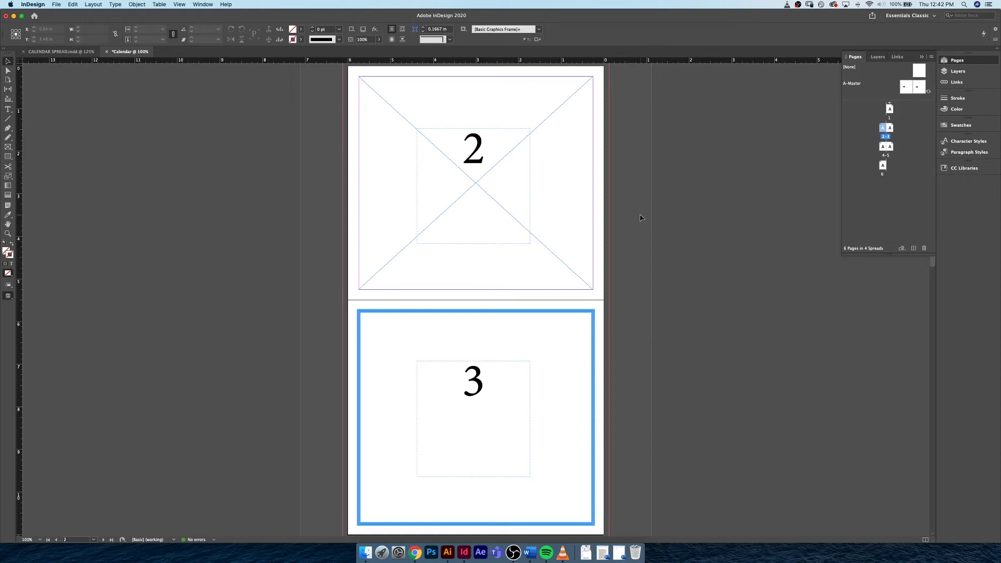
Step: Add a seventh page after page 6, making 7 pages in 4 spreads
{"action": "left_click", "coordinate": [902, 181]}
{"action": "left_click", "coordinate": [883, 166]}
{"action": "left_click", "coordinate": [914, 248]}
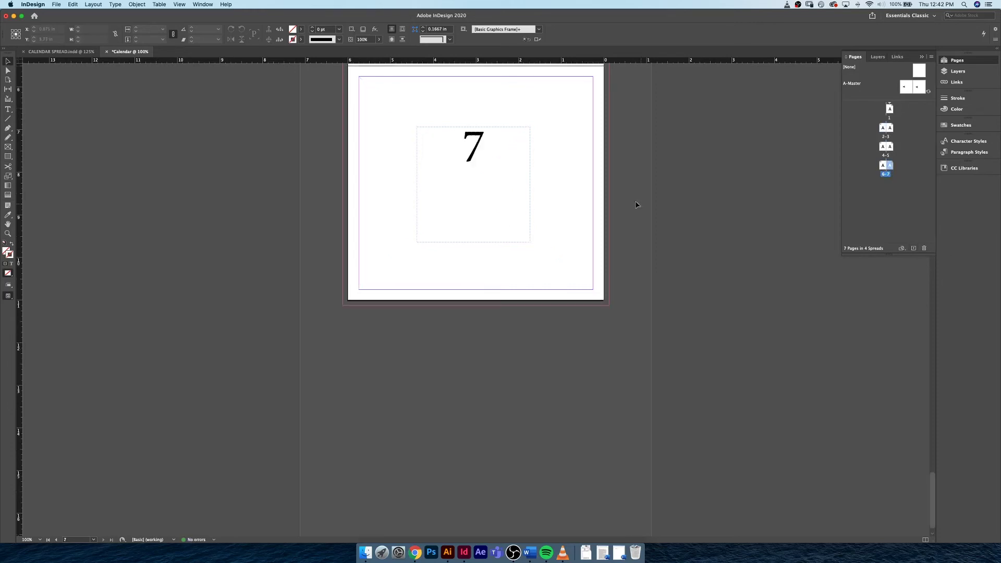
Step: Check the page count in the CALENDAR SPREAD reference document, then return to Calendar
{"action": "left_click", "coordinate": [59, 51]}
{"action": "left_click_drag", "start_coordinate": [932, 156], "coordinate": [930, 232]}
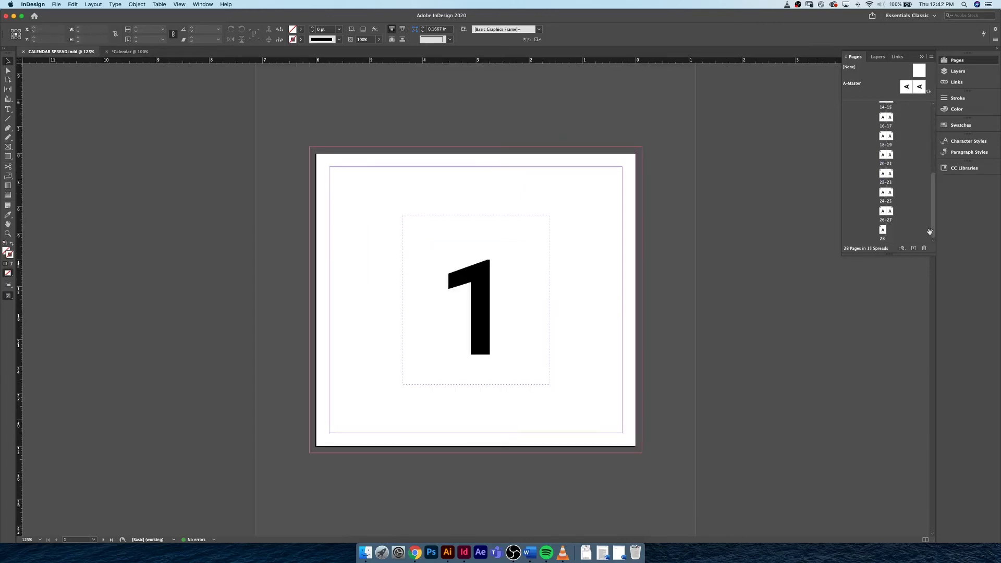
{"action": "left_click", "coordinate": [129, 52]}
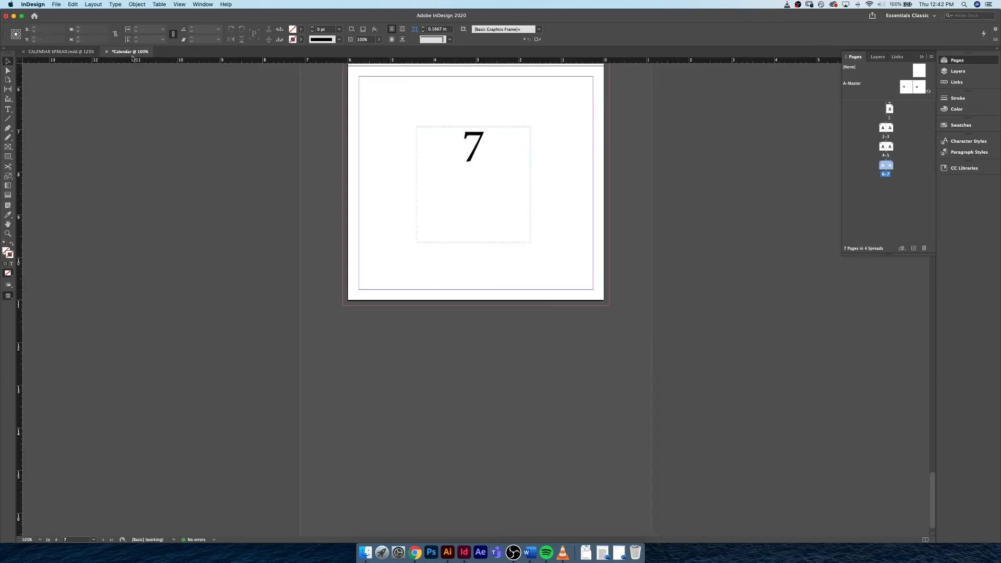
Step: Add new pages from page 8 until Calendar has 28 pages in 15 spreads
{"action": "left_click", "coordinate": [895, 174]}
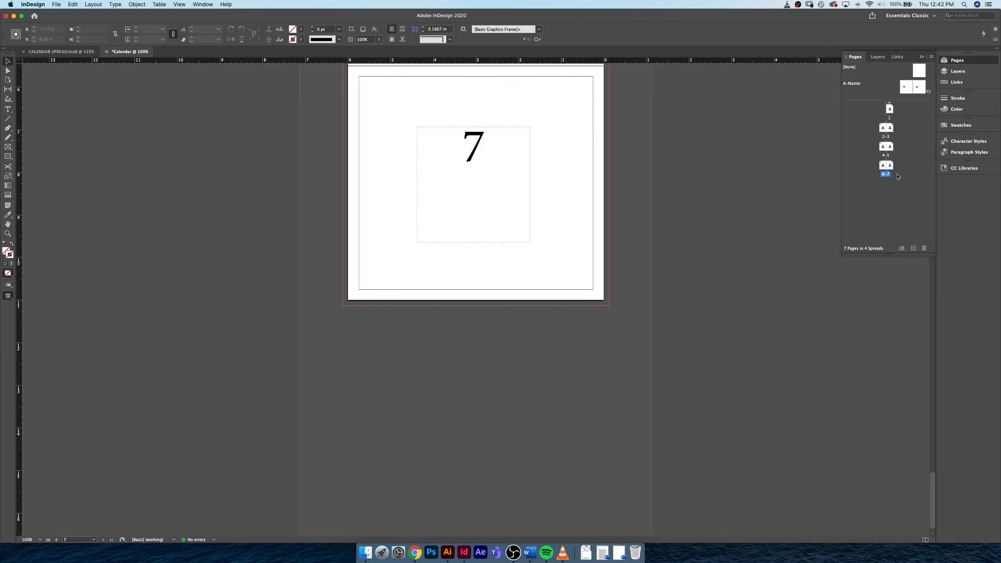
{"action": "left_click", "coordinate": [914, 248]}
{"action": "left_click", "coordinate": [915, 248]}
{"action": "left_click", "coordinate": [915, 249]}
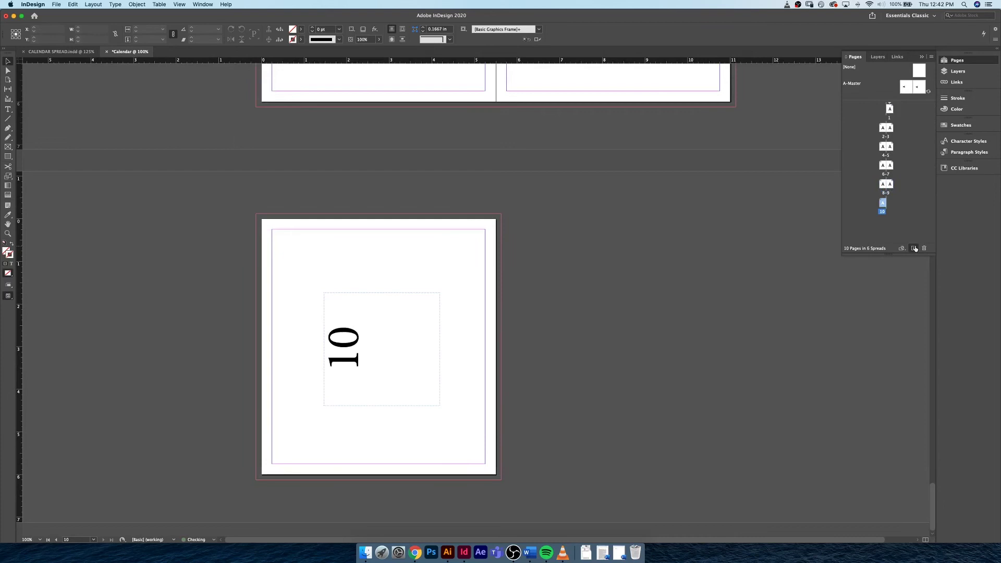
{"action": "left_click", "coordinate": [915, 249]}
{"action": "left_click", "coordinate": [915, 249]}
{"action": "left_click", "coordinate": [915, 248]}
{"action": "left_click", "coordinate": [915, 248]}
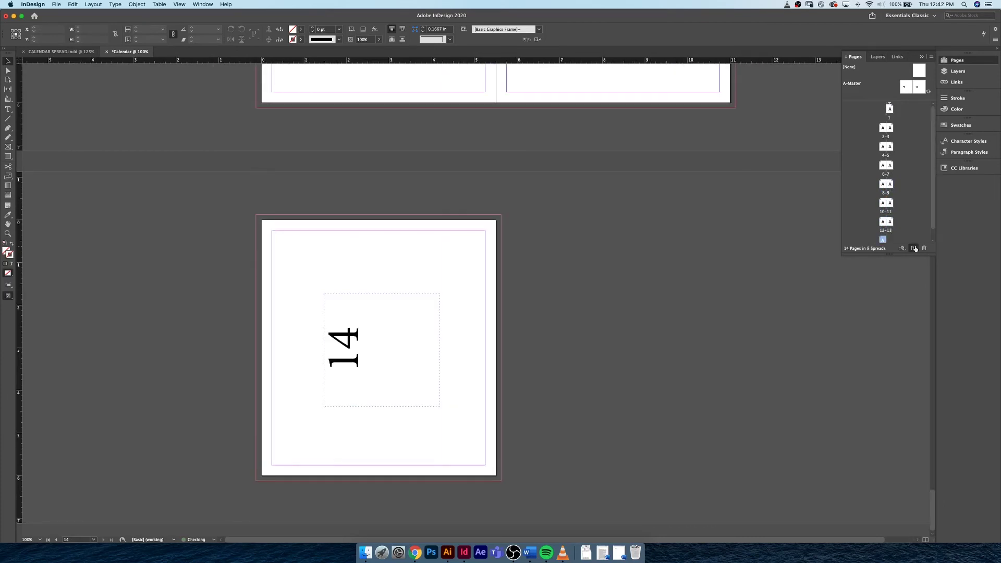
{"action": "left_click", "coordinate": [915, 248]}
{"action": "left_click", "coordinate": [915, 248]}
{"action": "left_click", "coordinate": [914, 248]}
{"action": "left_click", "coordinate": [914, 248]}
{"action": "left_click", "coordinate": [914, 248]}
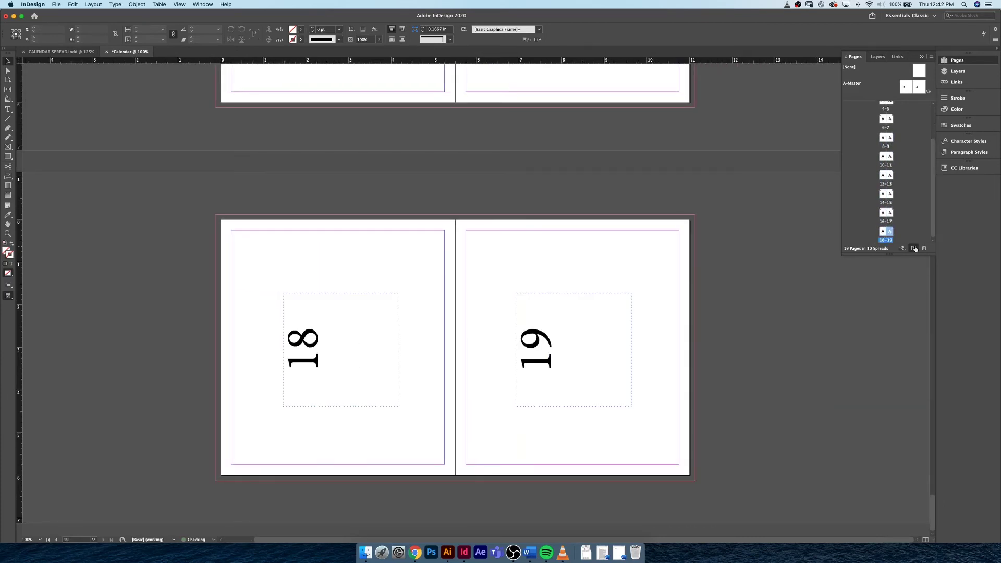
{"action": "left_click", "coordinate": [915, 248]}
{"action": "left_click", "coordinate": [915, 248]}
{"action": "left_click", "coordinate": [915, 249]}
{"action": "left_click", "coordinate": [915, 249]}
{"action": "left_click", "coordinate": [915, 248]}
{"action": "left_click", "coordinate": [915, 248]}
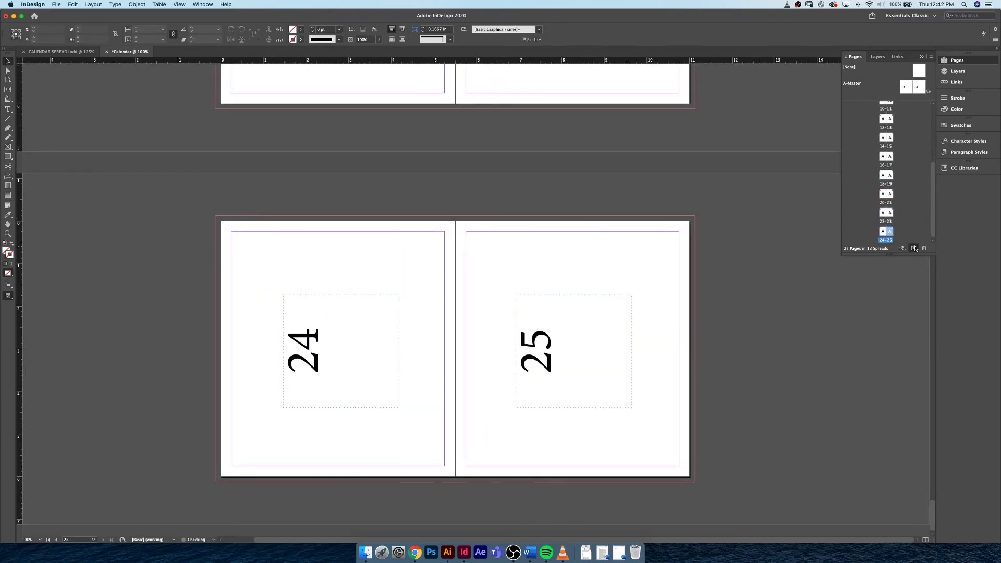
{"action": "left_click", "coordinate": [915, 248]}
{"action": "left_click", "coordinate": [915, 249]}
{"action": "left_click", "coordinate": [915, 248]}
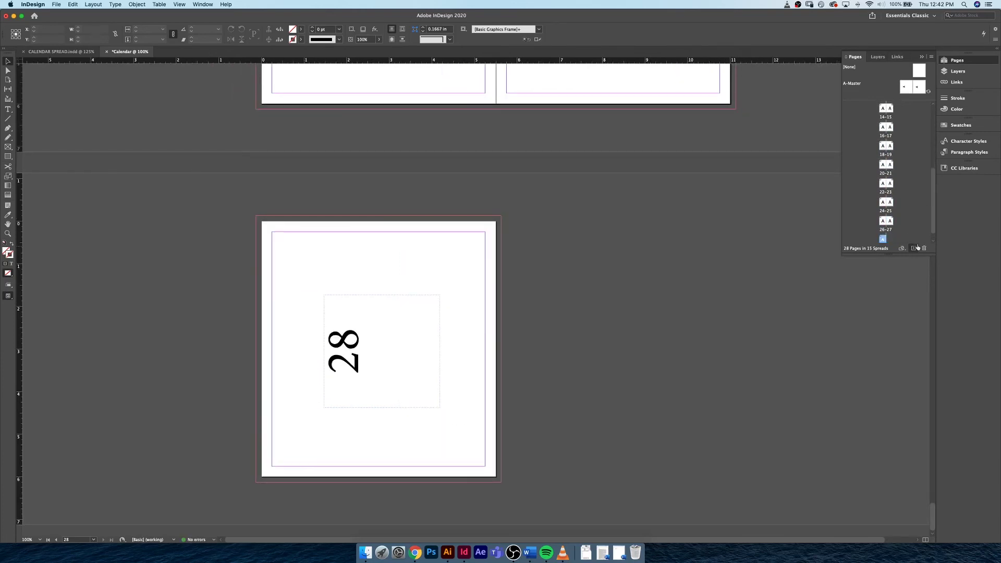
{"action": "scroll", "coordinate": [935, 230], "scroll_direction": "down", "scroll_amount": 2}
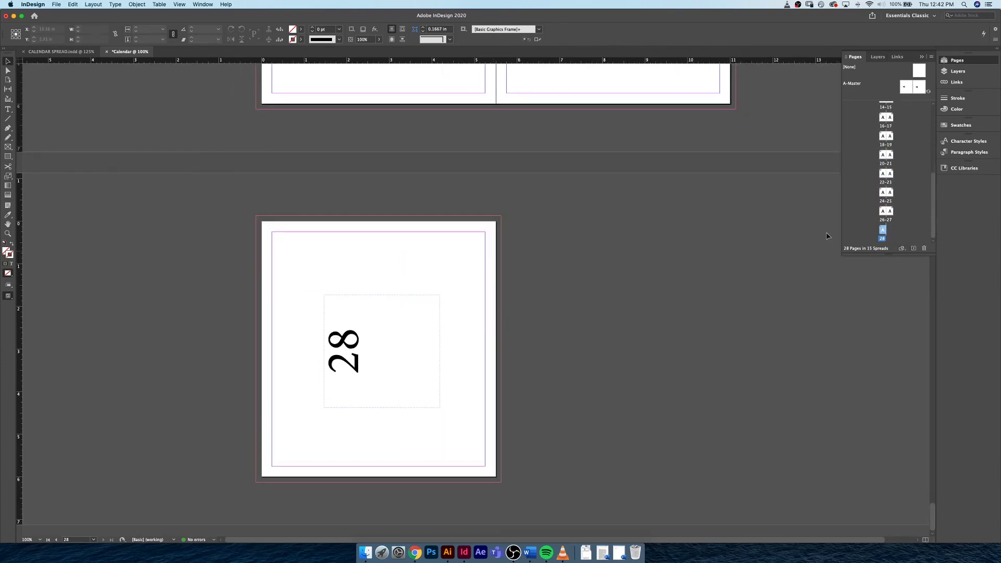
{"action": "scroll", "coordinate": [883, 231], "scroll_direction": "up", "scroll_amount": 5}
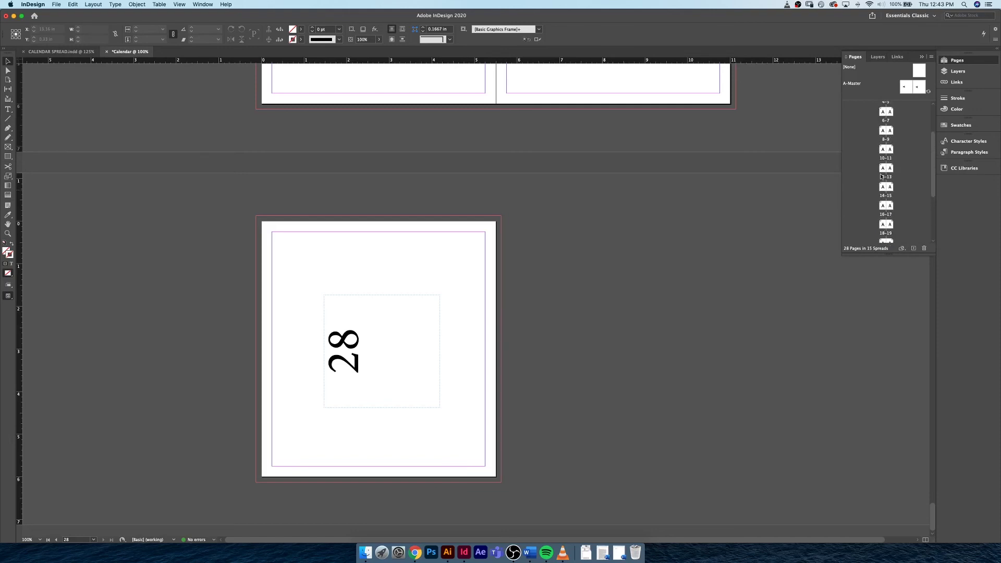
Step: Rotate the spread view of spreads 8-9 through 28 by 90° clockwise
{"action": "left_click", "coordinate": [882, 131], "text": "shift"}
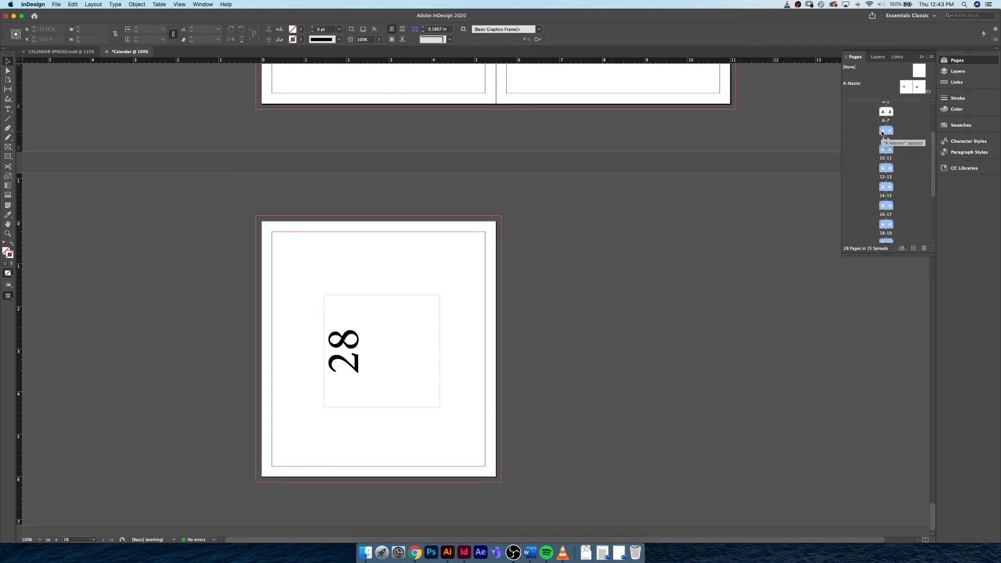
{"action": "right_click", "coordinate": [882, 133]}
{"action": "mouse_move", "coordinate": [796, 245]}
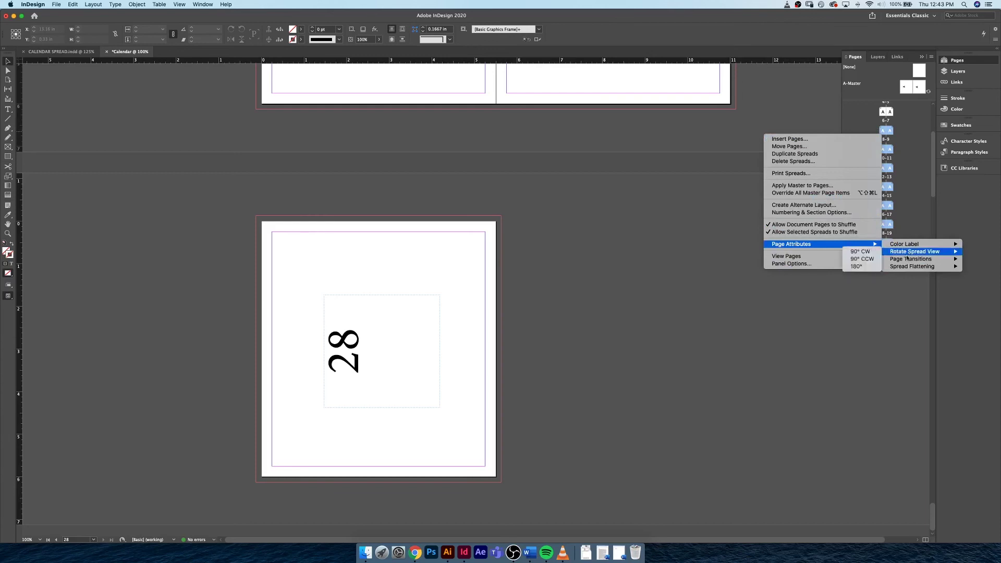
{"action": "mouse_move", "coordinate": [876, 248]}
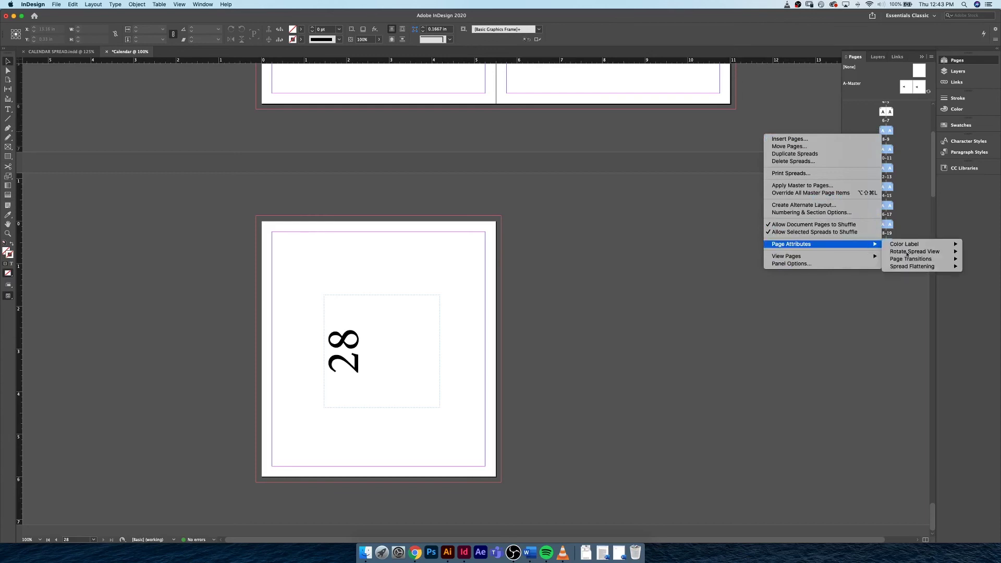
{"action": "left_click", "coordinate": [855, 252]}
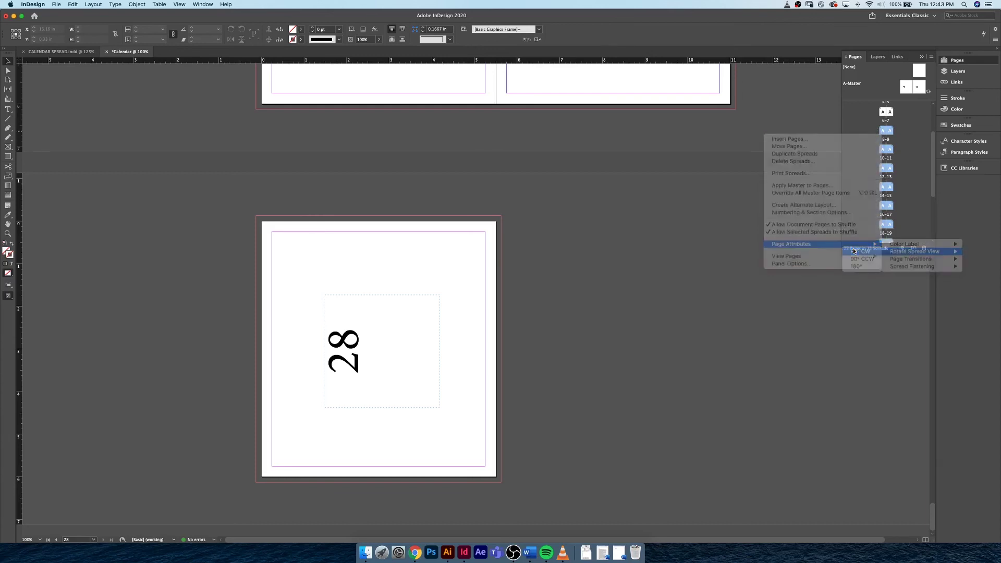
Step: Scroll through the rotated spreads from 8-9 to confirm each page has an upright number
{"action": "double_click", "coordinate": [882, 131]}
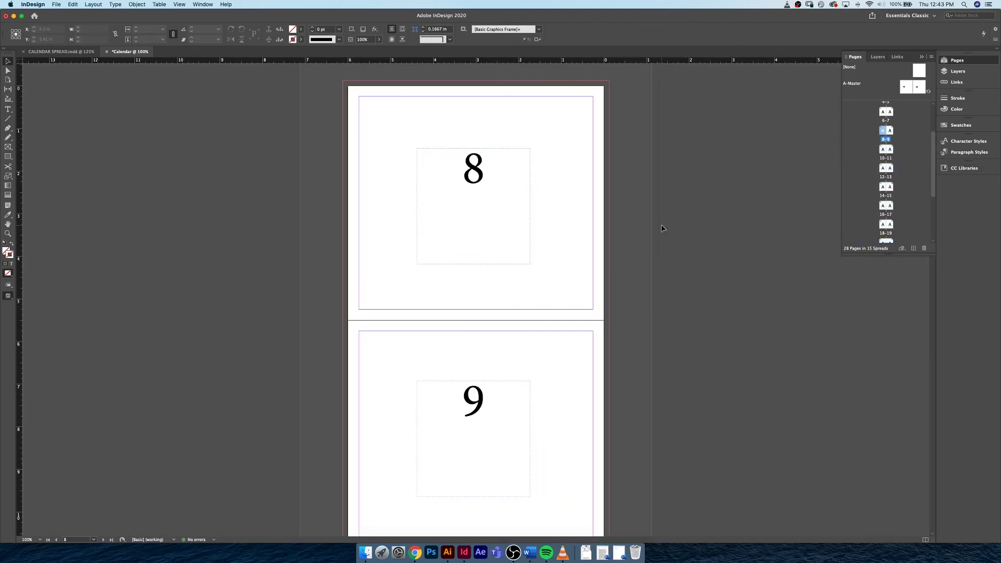
{"action": "scroll", "coordinate": [662, 229], "scroll_direction": "down", "scroll_amount": 10}
{"action": "scroll", "coordinate": [662, 228], "scroll_direction": "down", "scroll_amount": 15}
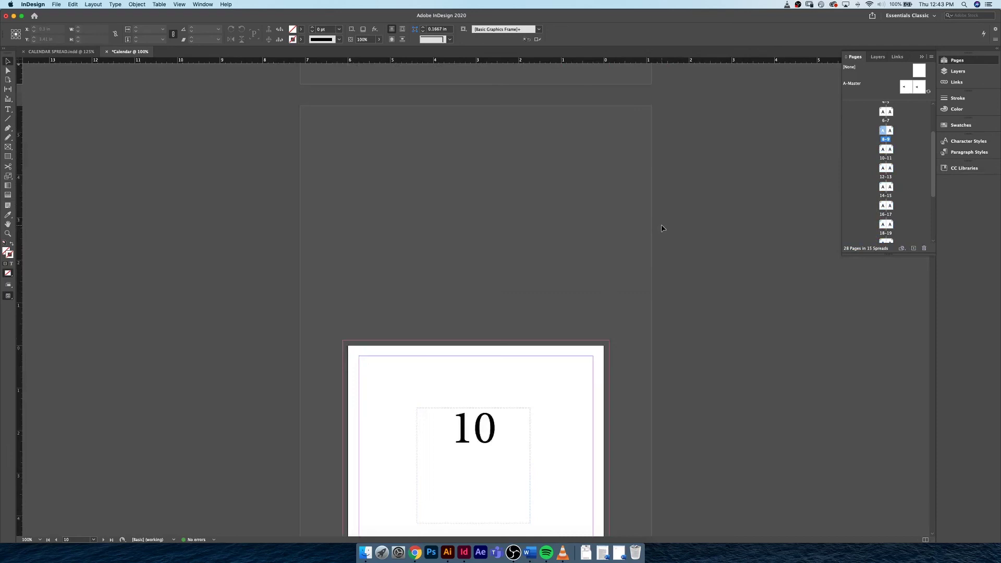
{"action": "scroll", "coordinate": [663, 229], "scroll_direction": "down", "scroll_amount": 15}
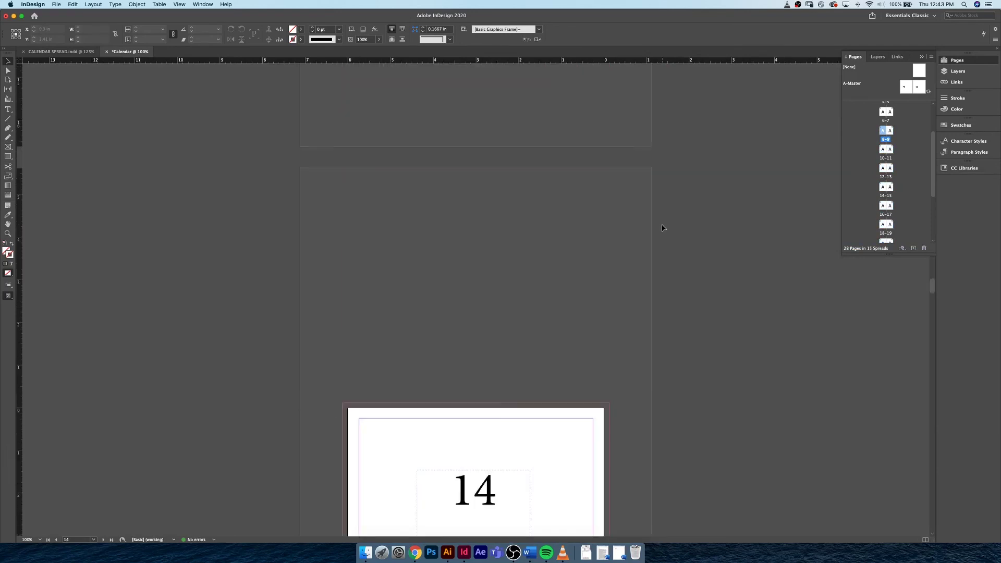
{"action": "scroll", "coordinate": [662, 228], "scroll_direction": "down", "scroll_amount": 10}
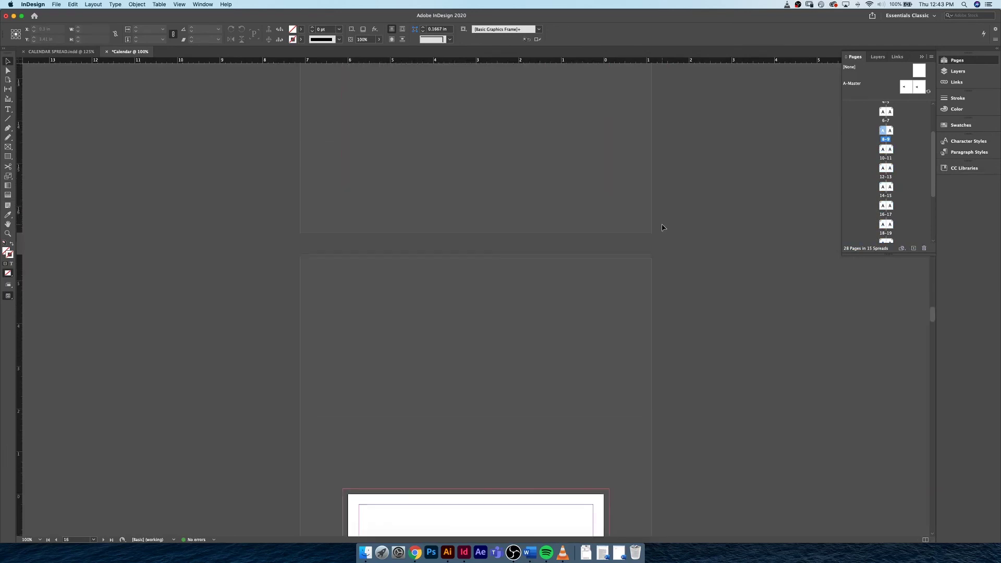
{"action": "right_click", "coordinate": [662, 226]}
{"action": "left_click", "coordinate": [637, 221]}
{"action": "scroll", "coordinate": [636, 221], "scroll_direction": "down", "scroll_amount": 10}
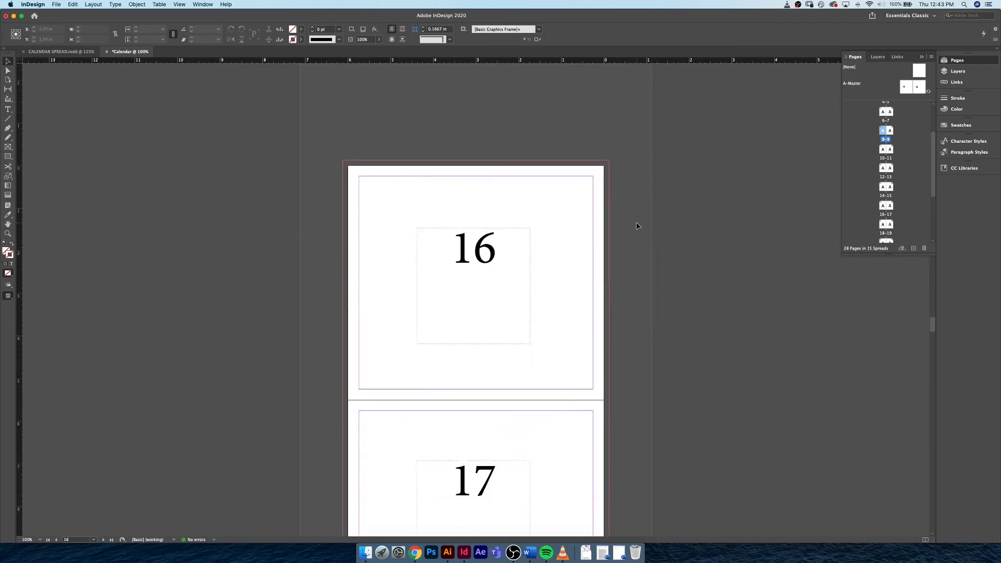
{"action": "scroll", "coordinate": [637, 225], "scroll_direction": "down", "scroll_amount": 15}
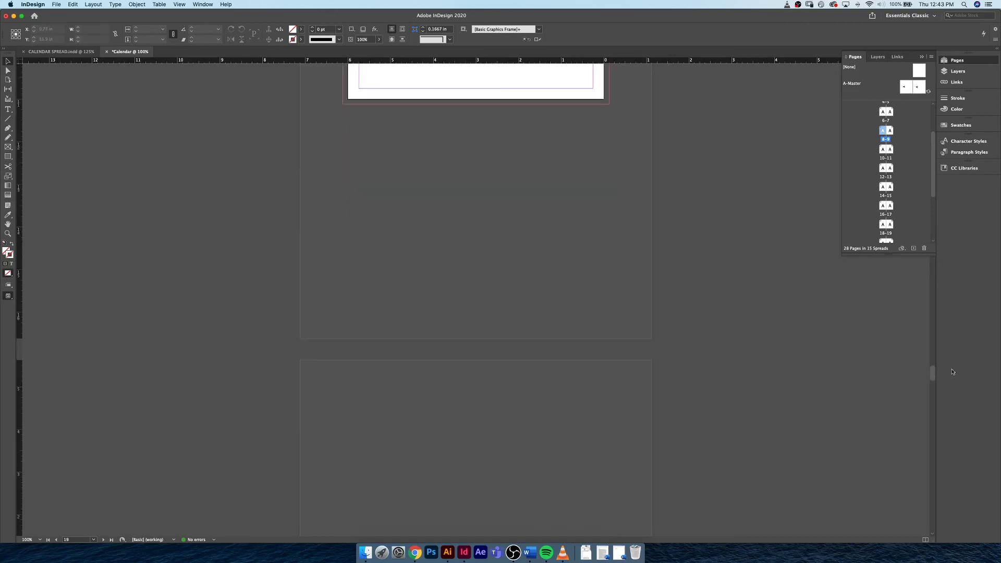
{"action": "left_click_drag", "start_coordinate": [934, 374], "coordinate": [913, 110]}
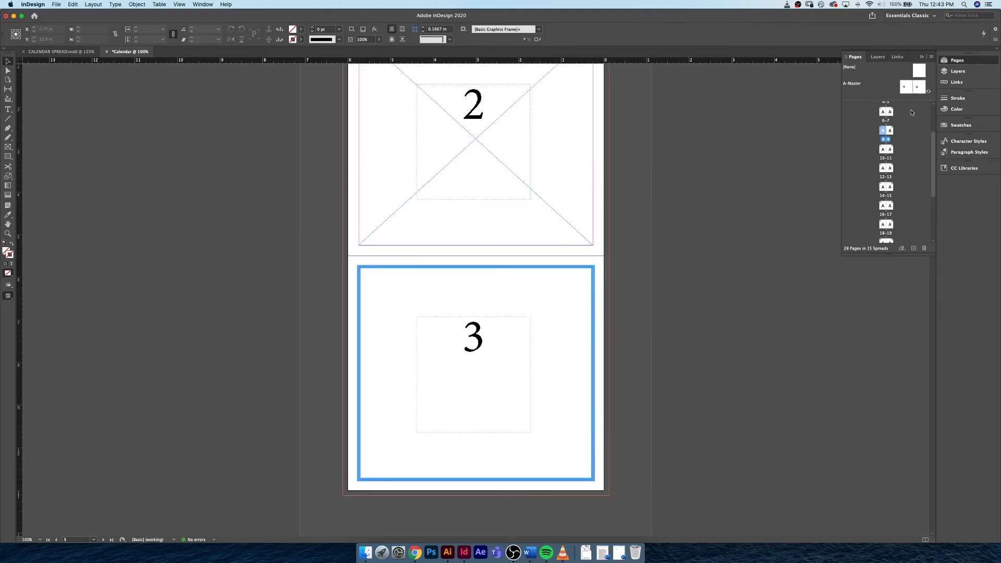
{"action": "scroll", "coordinate": [555, 192], "scroll_direction": "down", "scroll_amount": 1}
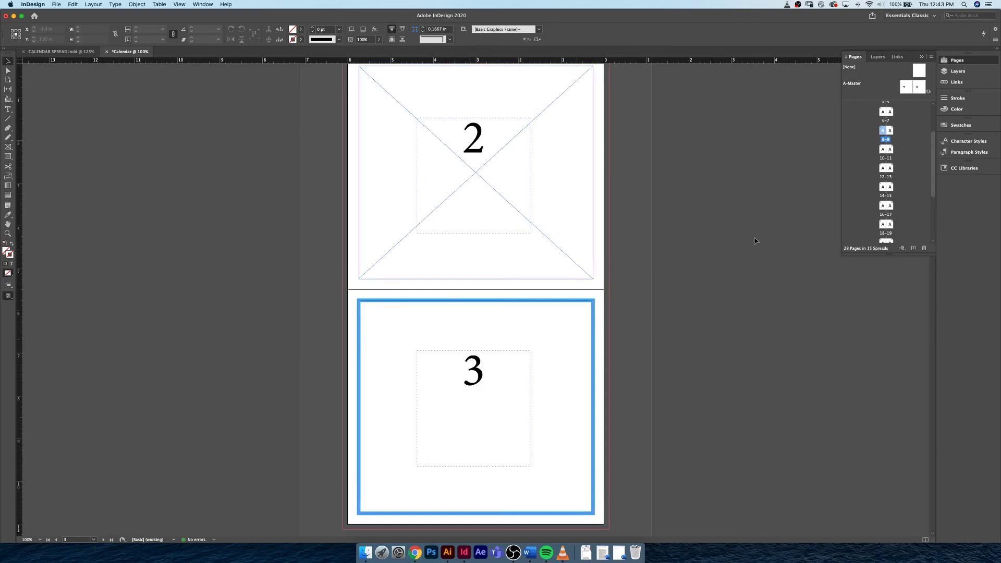
{"action": "left_click", "coordinate": [900, 132]}
{"action": "left_click_drag", "start_coordinate": [936, 155], "coordinate": [931, 217]}
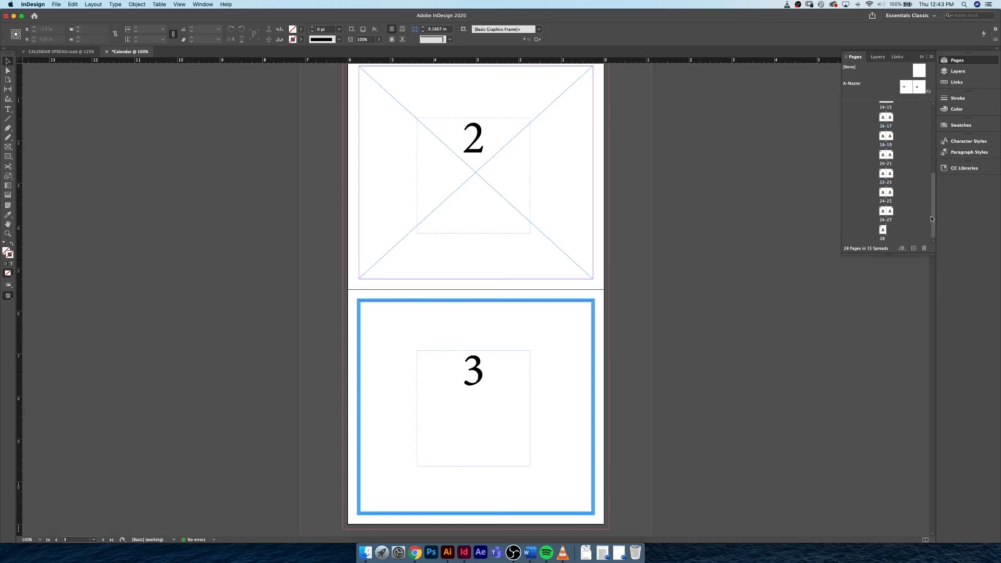